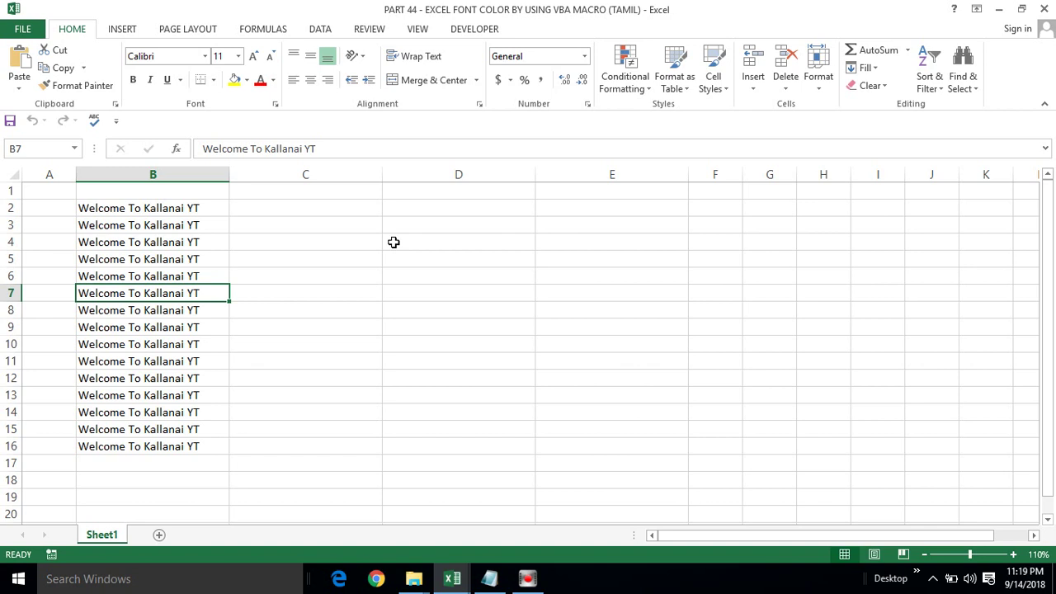
# Select the greeting text cells B2:B16 on Sheet1 by extending down from B2
pyautogui.click(130, 208)
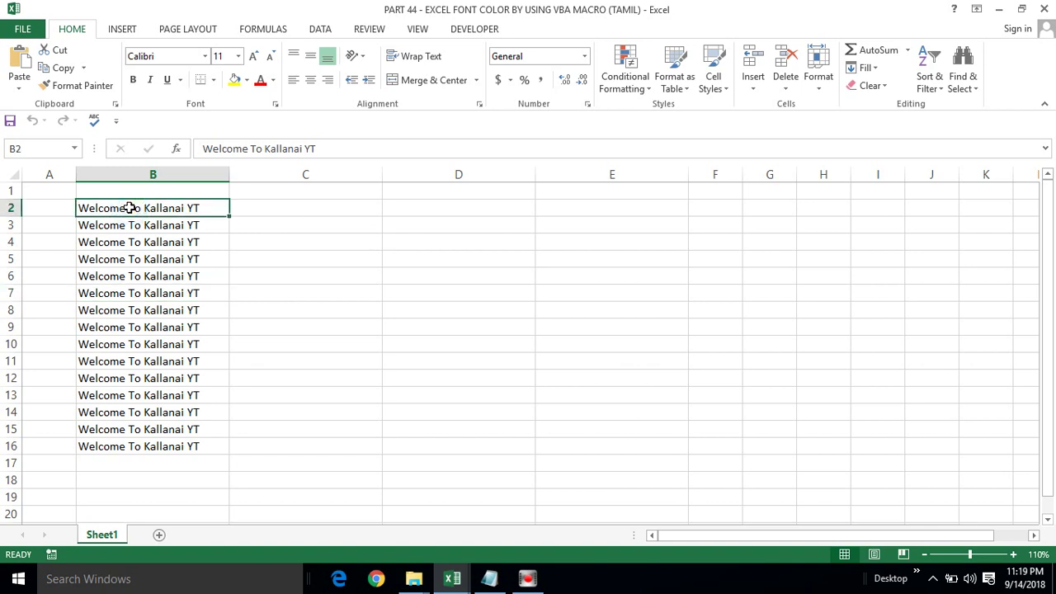
pyautogui.hotkey('ctrl', 'shift', 'Down')
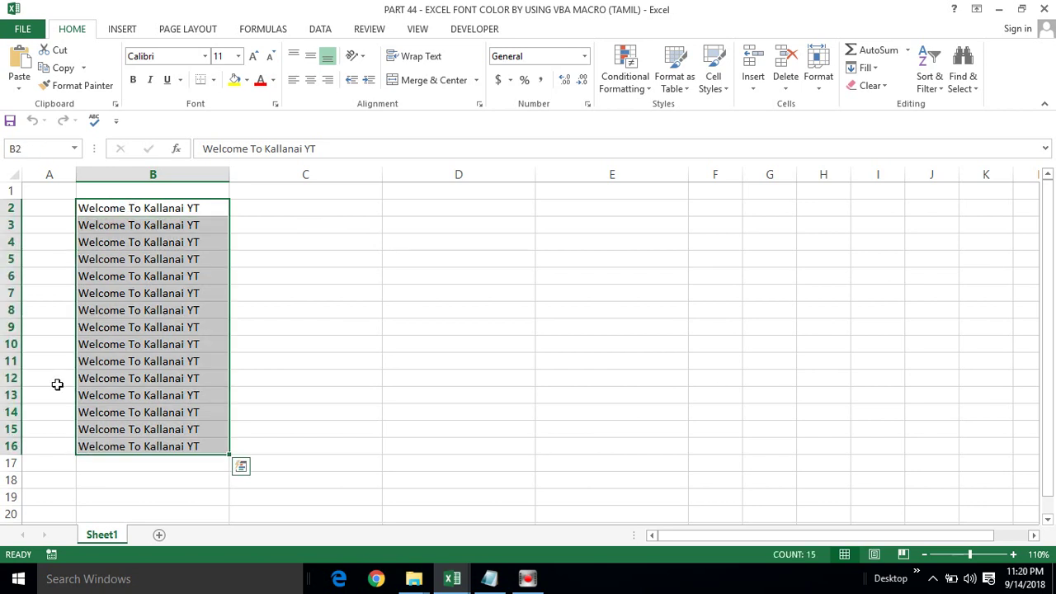
pyautogui.click(106, 447)
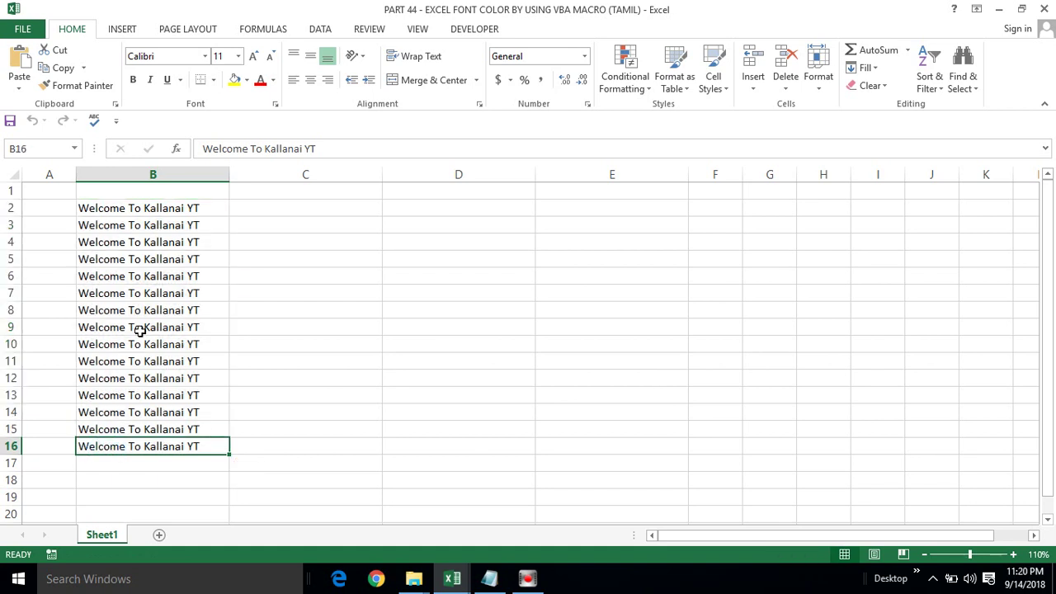
pyautogui.click(142, 207)
pyautogui.hotkey('ctrl', 'shift', 'Down')
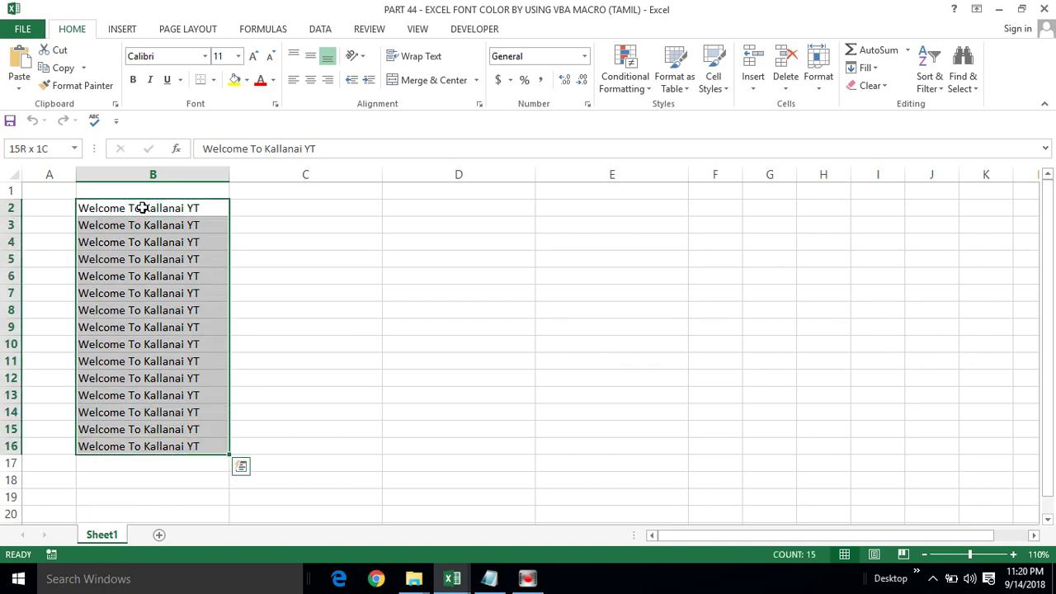
pyautogui.click(142, 208)
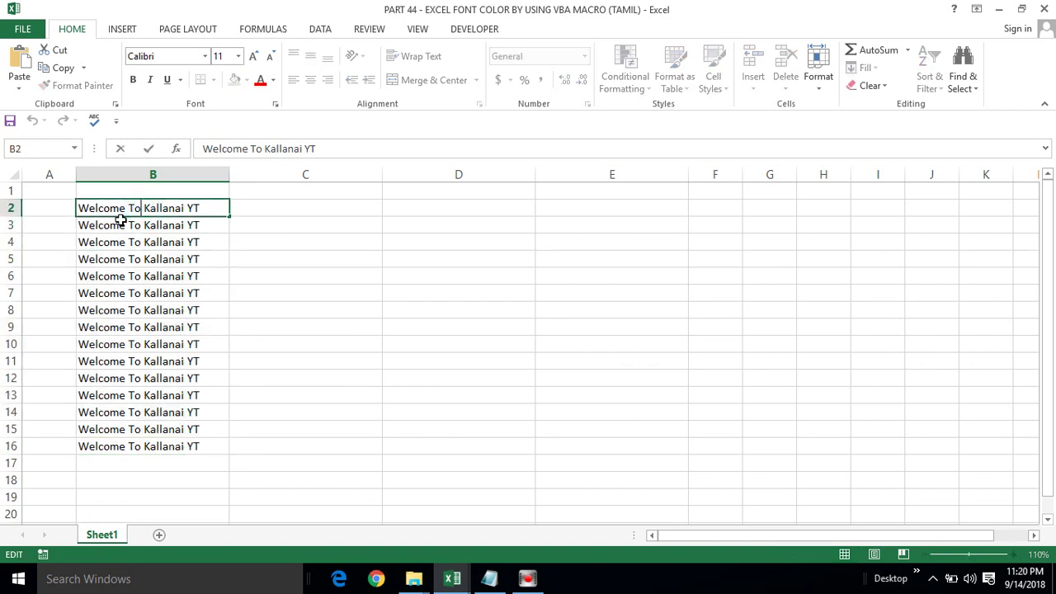
pyautogui.click(151, 220)
pyautogui.click(130, 208)
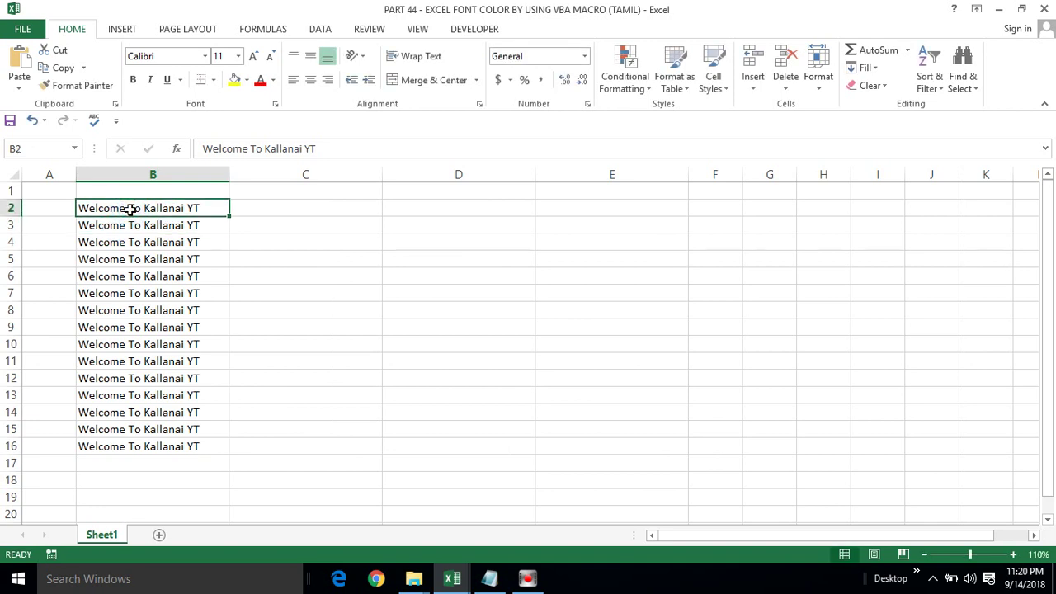
pyautogui.hotkey('ctrl', 'shift', 'Down')
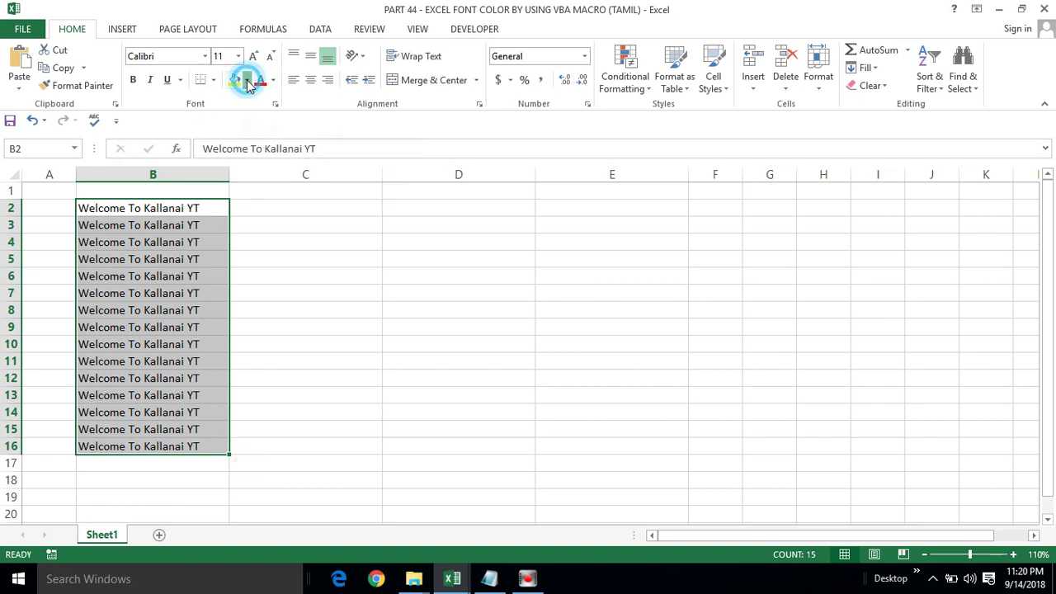
pyautogui.click(273, 80)
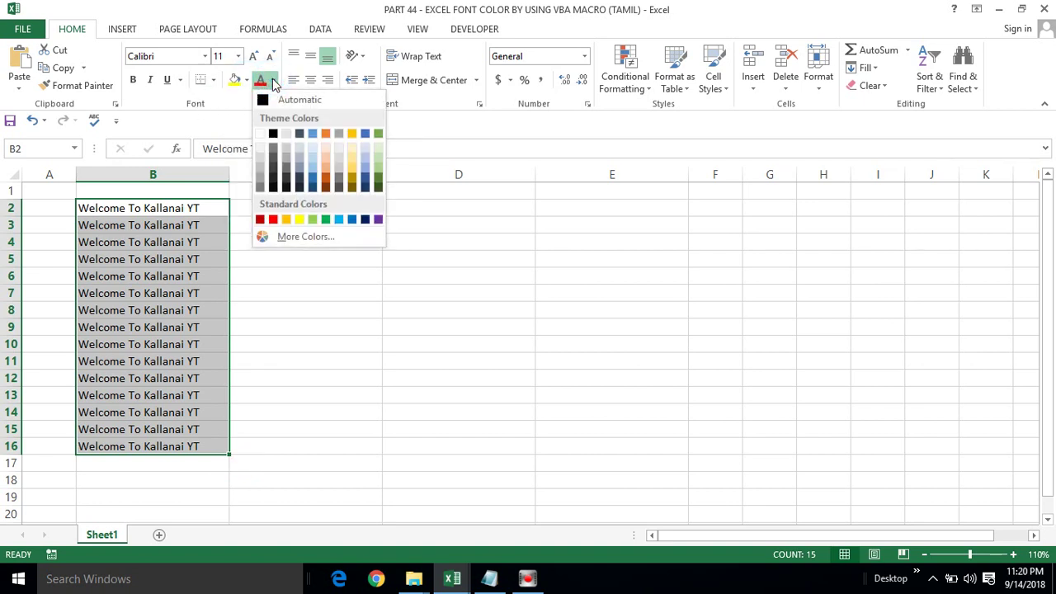
pyautogui.click(278, 136)
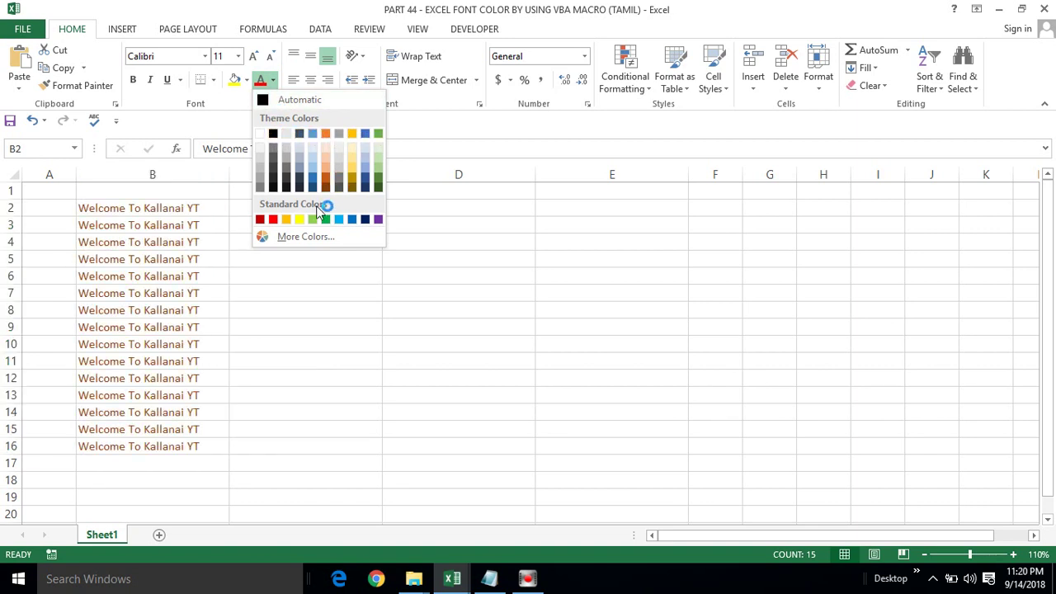
pyautogui.press('Escape')
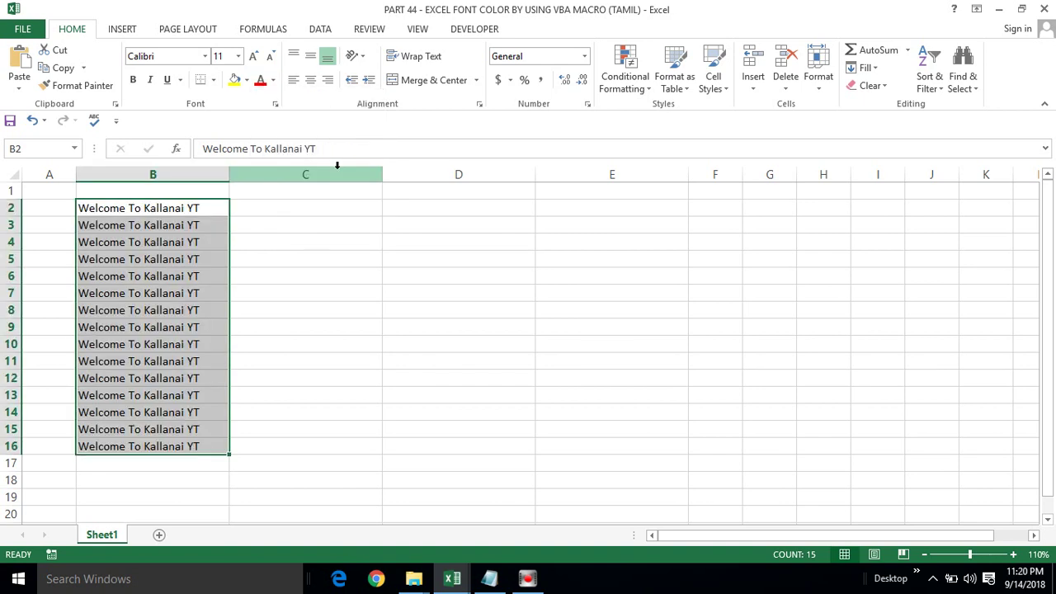
pyautogui.click(219, 208)
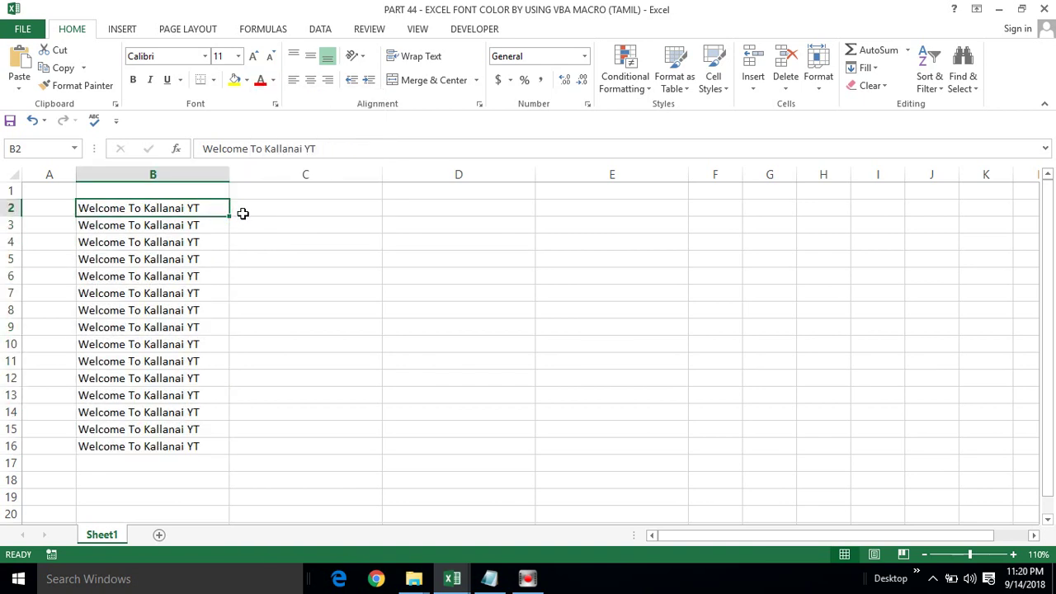
pyautogui.click(242, 213)
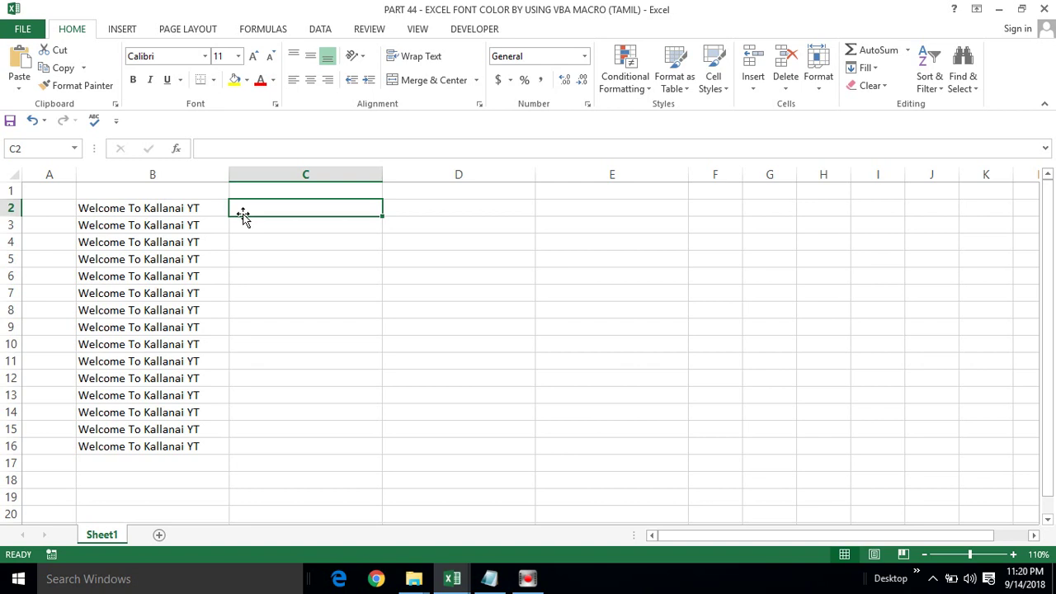
pyautogui.click(155, 207)
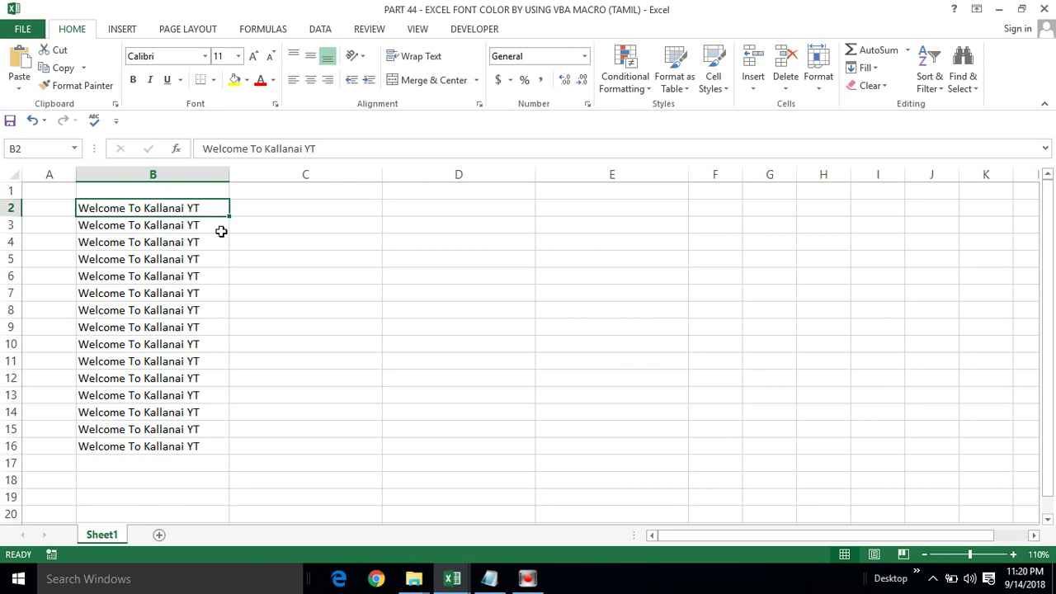
pyautogui.click(221, 232)
# Open the VBA editor full-screen and place the cursor inside the empty Font_Color sub
pyautogui.hotkey('alt', 'F11')
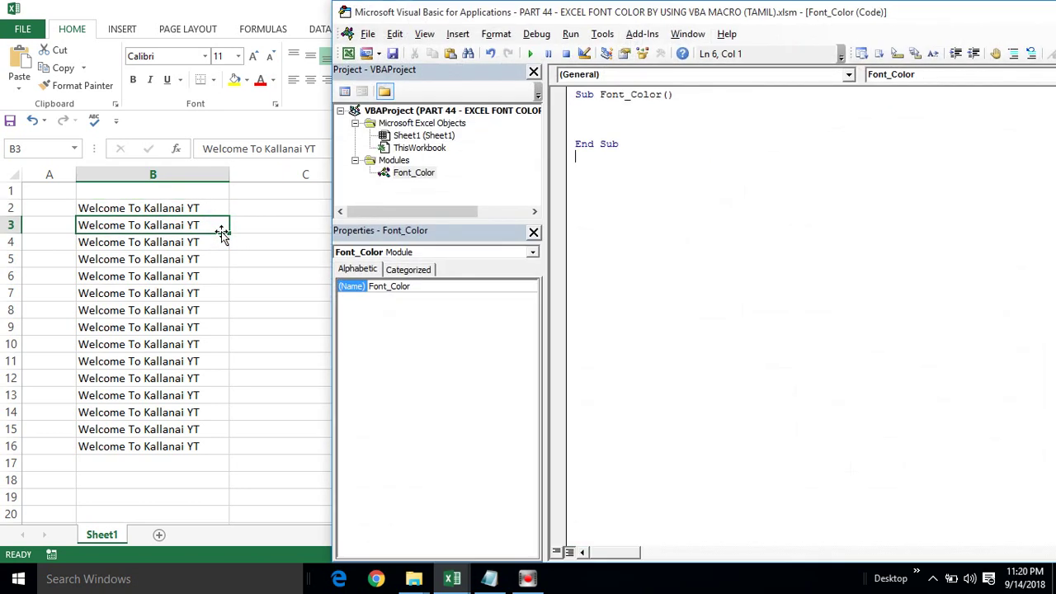
pyautogui.doubleClick(598, 11)
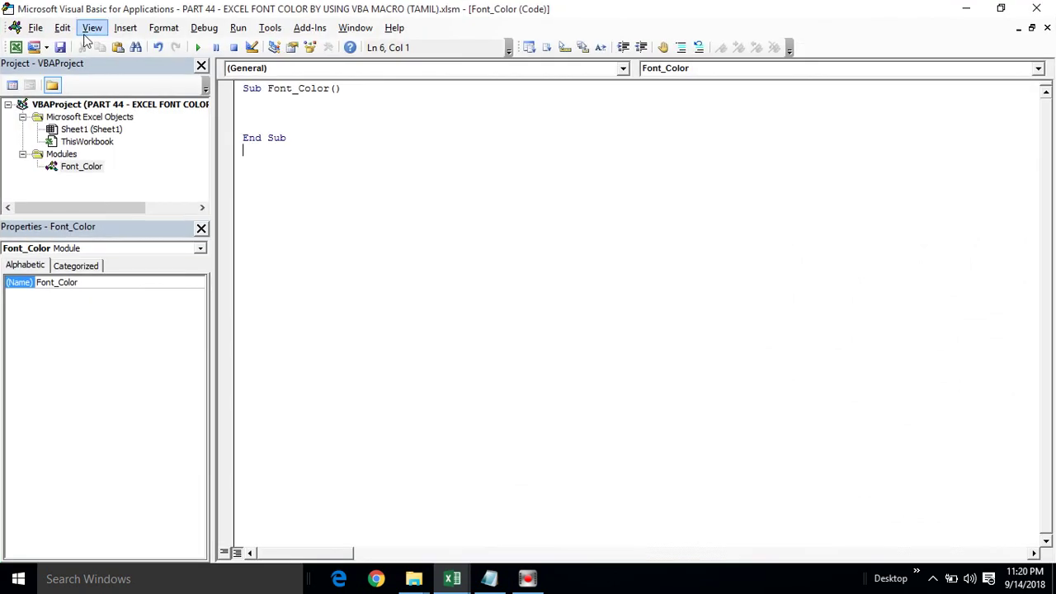
pyautogui.click(74, 171)
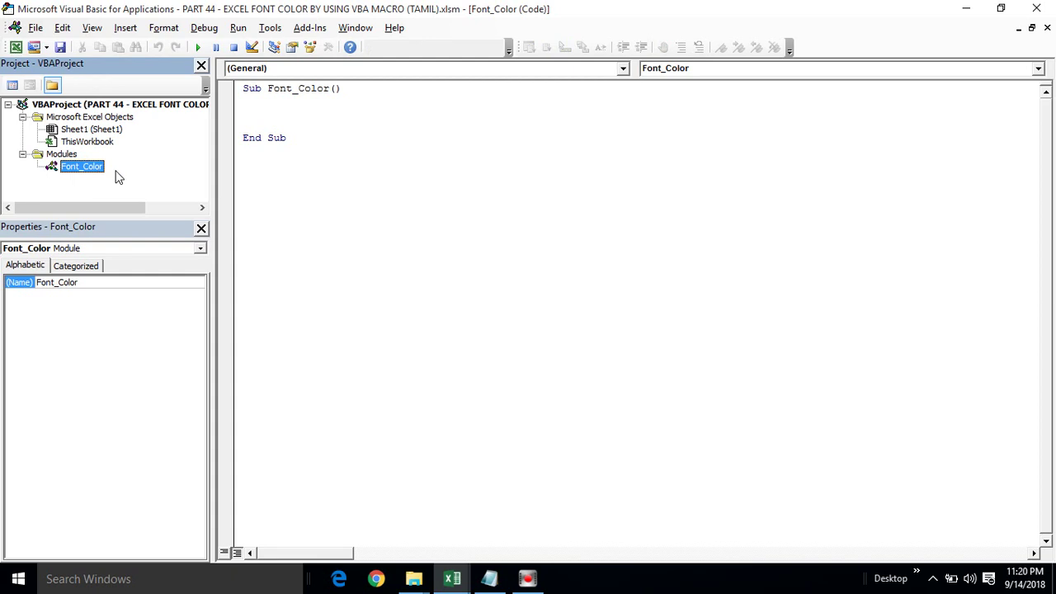
pyautogui.click(255, 92)
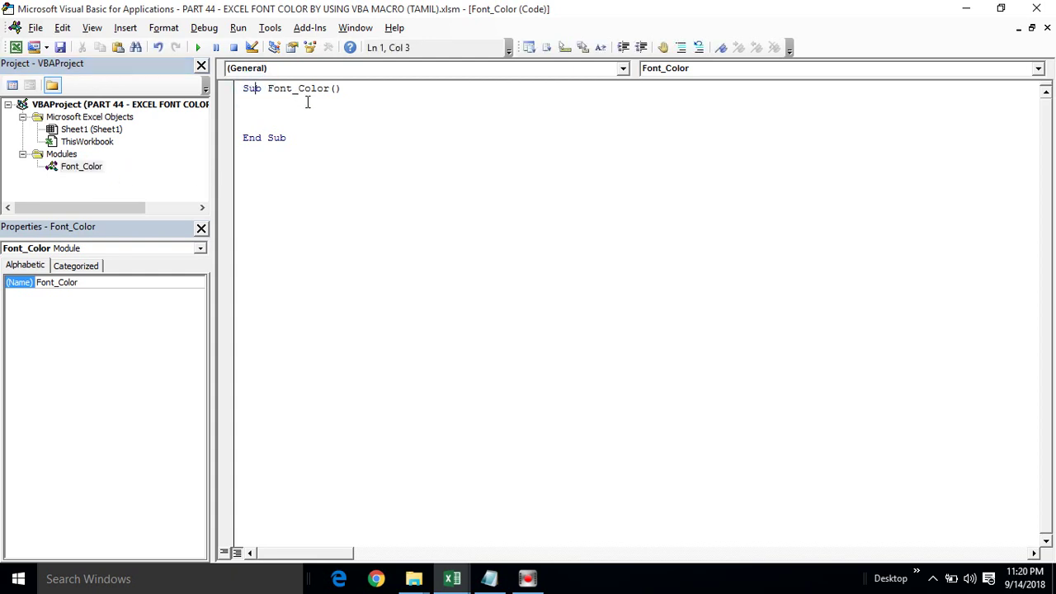
pyautogui.click(285, 109)
# Check cells B2, B16 and B14 on the worksheet, then return to the code editor
pyautogui.hotkey('alt', 'F11')
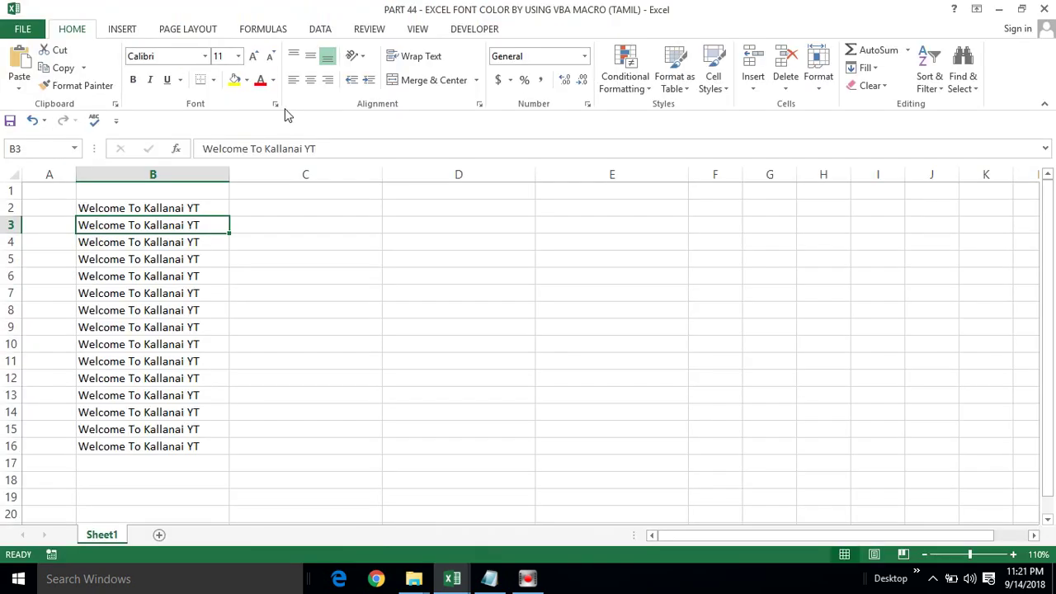
pyautogui.click(141, 209)
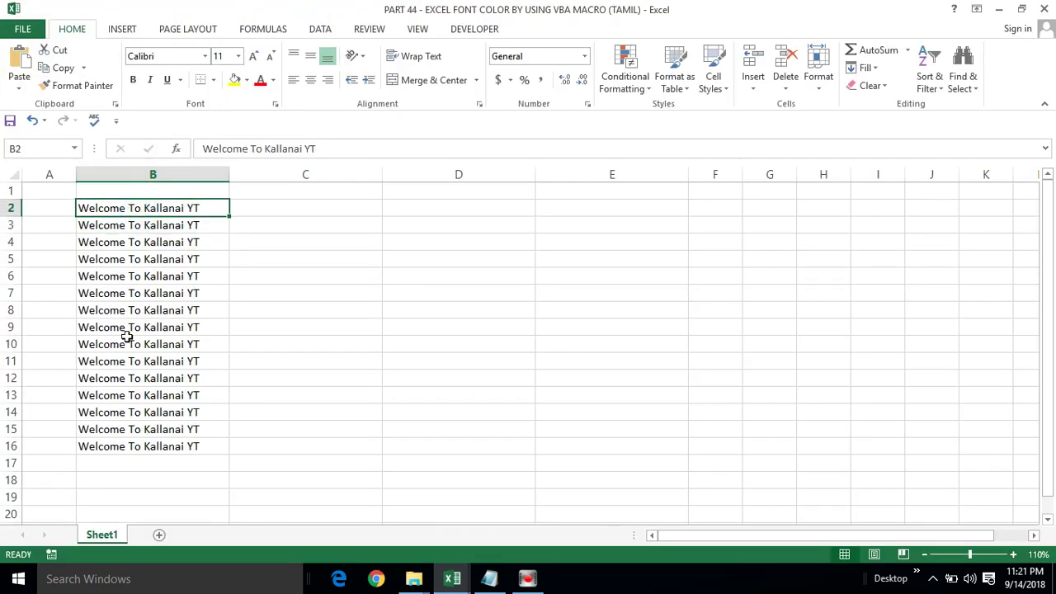
pyautogui.click(104, 453)
pyautogui.hotkey('alt', 'F11')
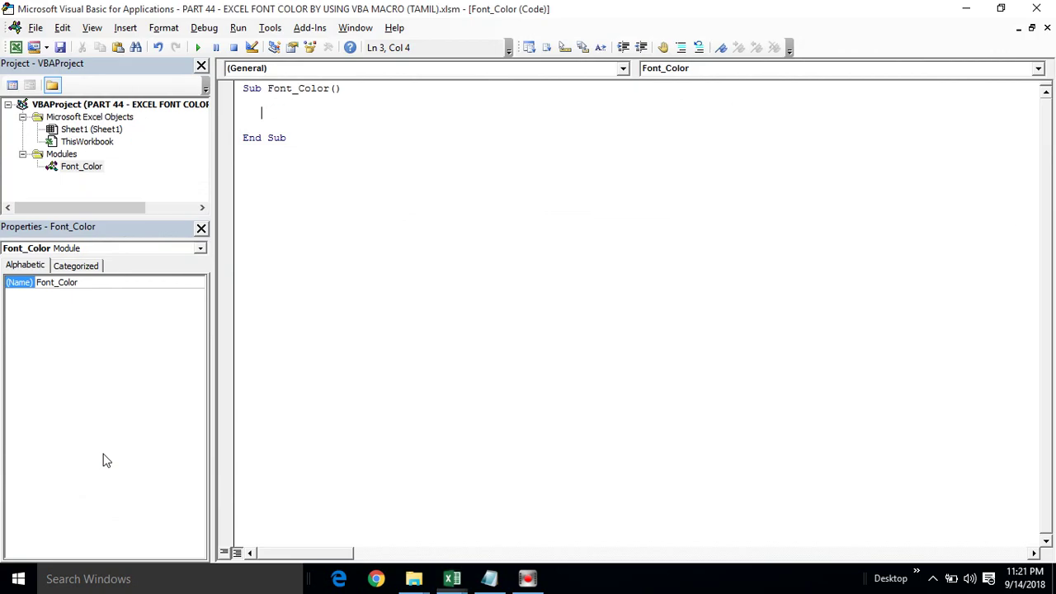
pyautogui.hotkey('alt', 'F11')
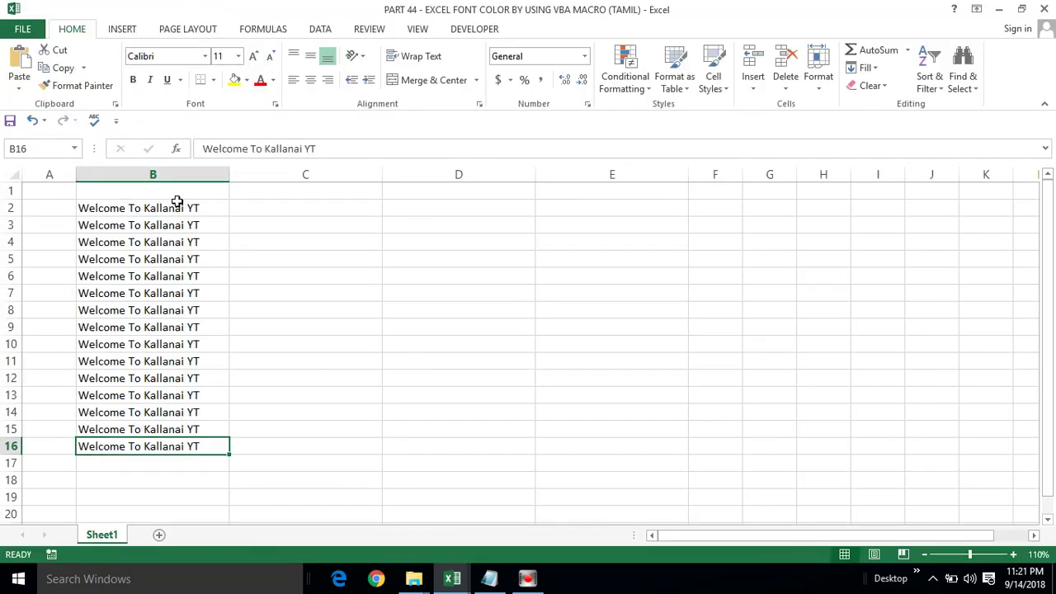
pyautogui.click(176, 411)
pyautogui.hotkey('alt', 'F11')
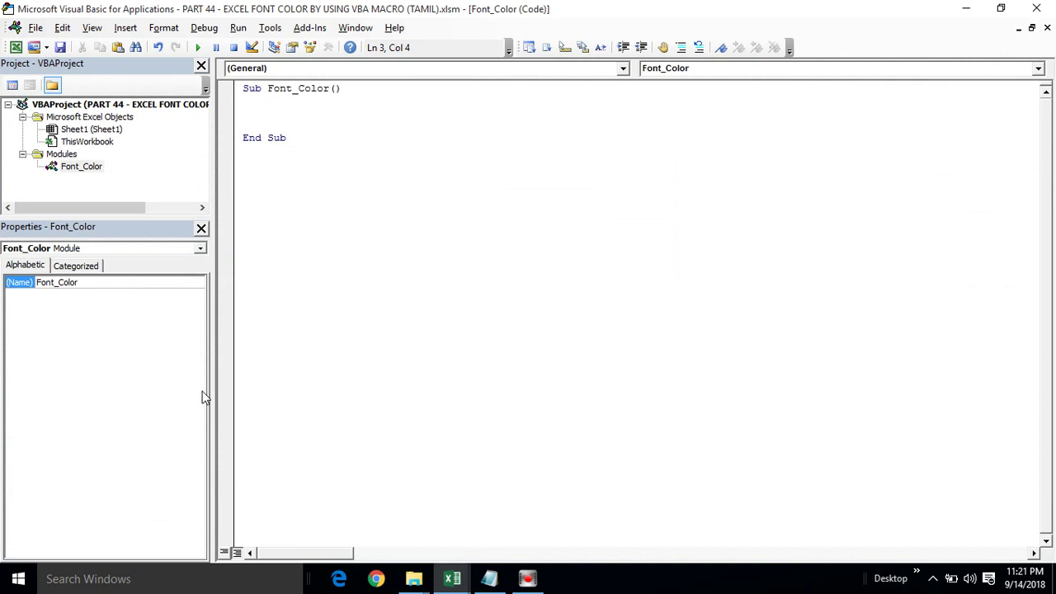
# Write Range("B2:B16").Font.Color = vbGreen inside Sub Font_Color()
pyautogui.write('Range')
pyautogui.write('("B2:B16')
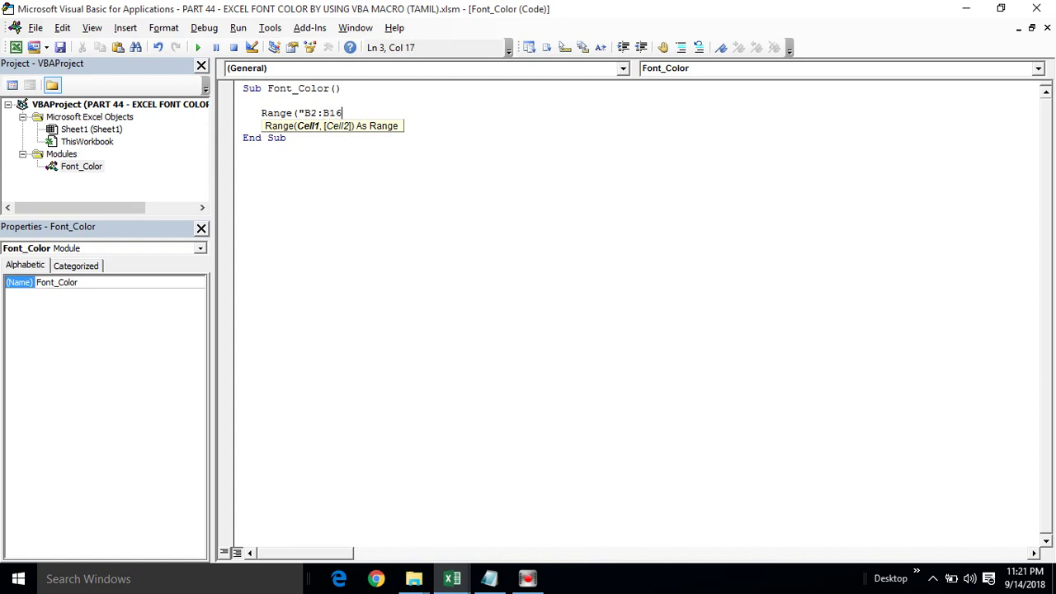
pyautogui.write('")')
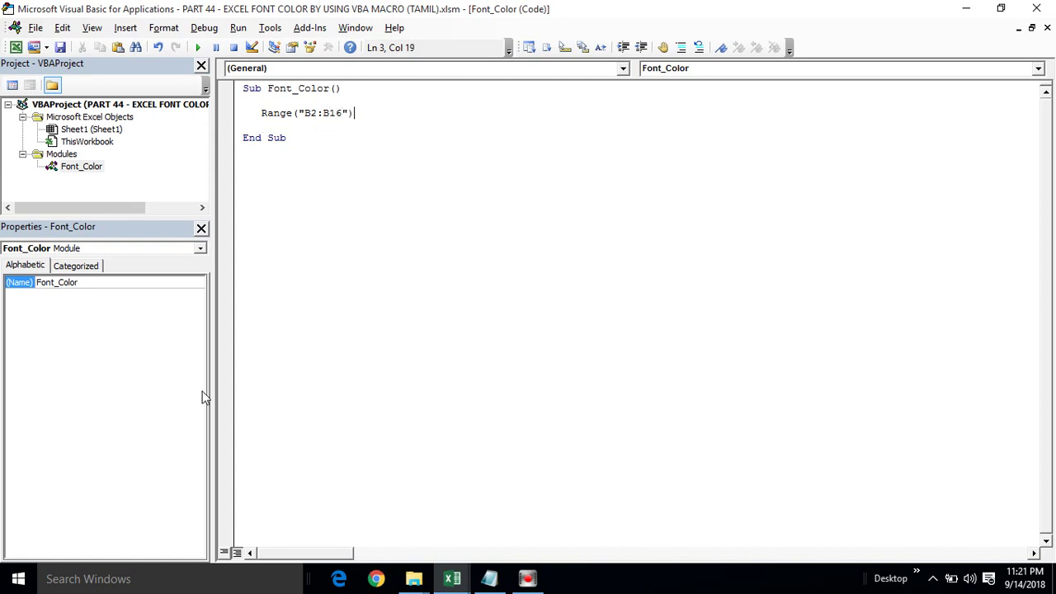
pyautogui.write('.font')
pyautogui.press('Tab')
pyautogui.write('.')
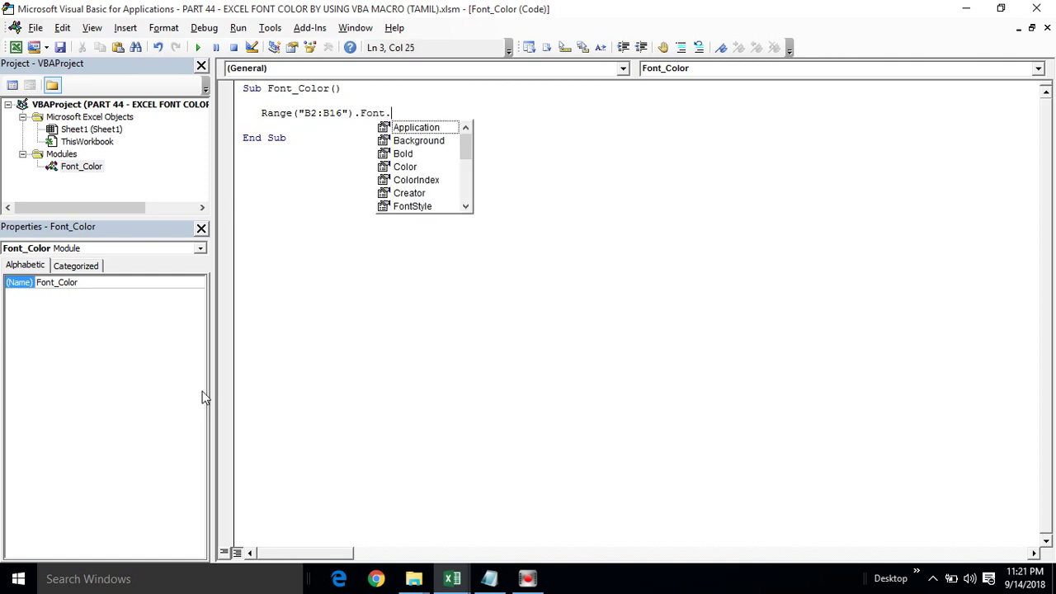
pyautogui.write('c')
pyautogui.press('Tab')
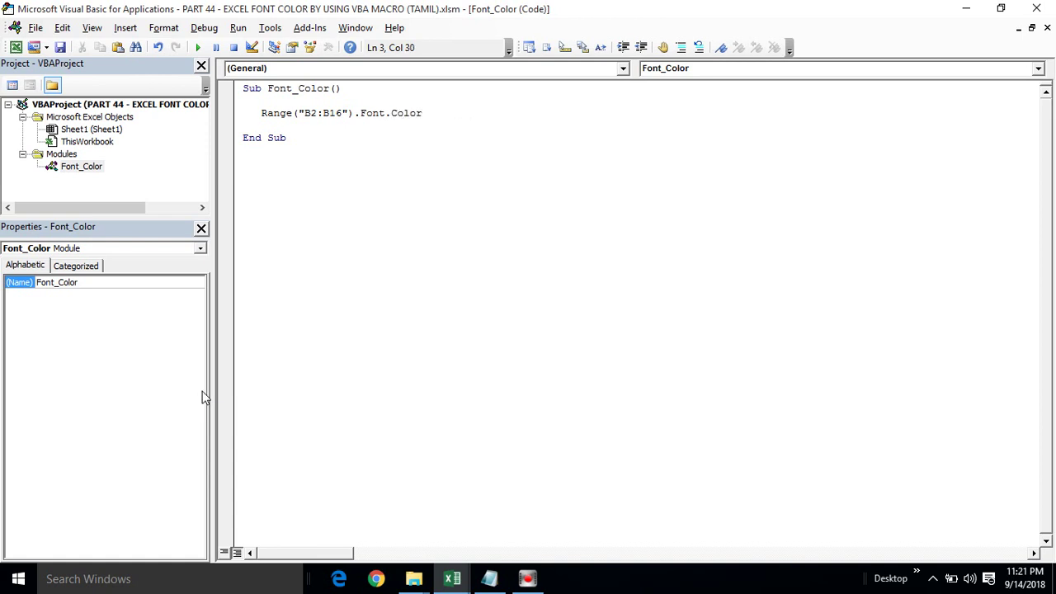
pyautogui.write('= ')
pyautogui.write('vbGreen')
pyautogui.press('Return')
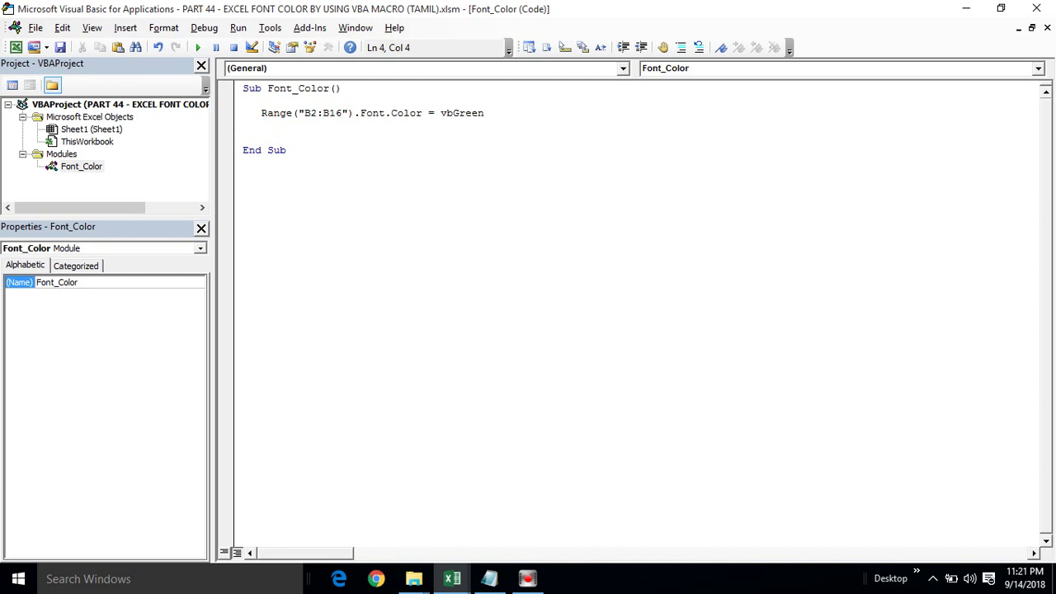
pyautogui.click(448, 116)
# Start a new line below the vbGreen statement
pyautogui.click(474, 113)
pyautogui.click(497, 110)
pyautogui.press('Return')
# Restore the editor beside the worksheet and run the macro, turning B2:B16 green
pyautogui.click(515, 14)
pyautogui.doubleClick(515, 14)
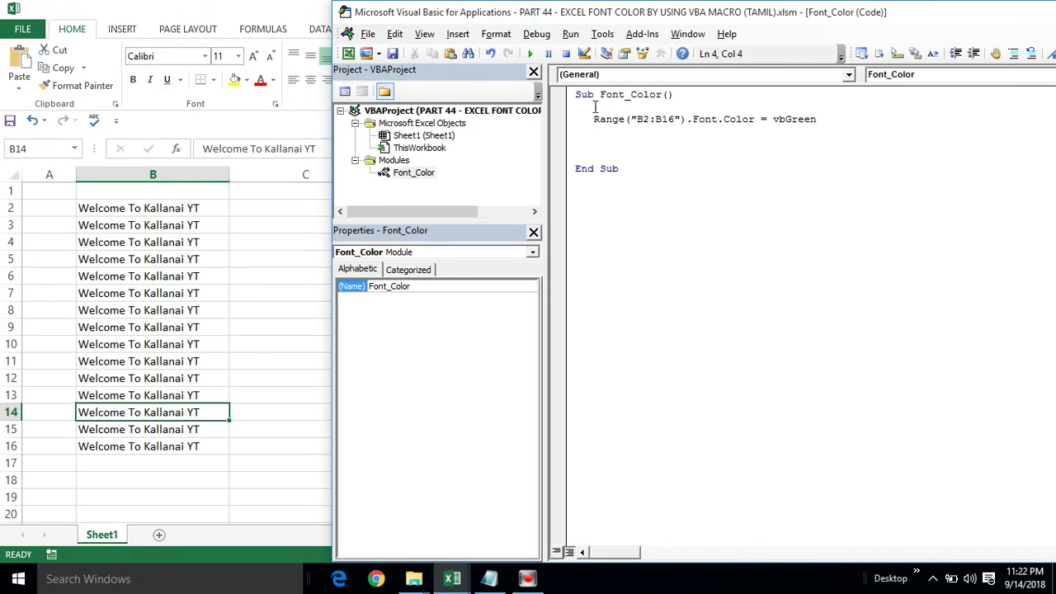
pyautogui.click(624, 94)
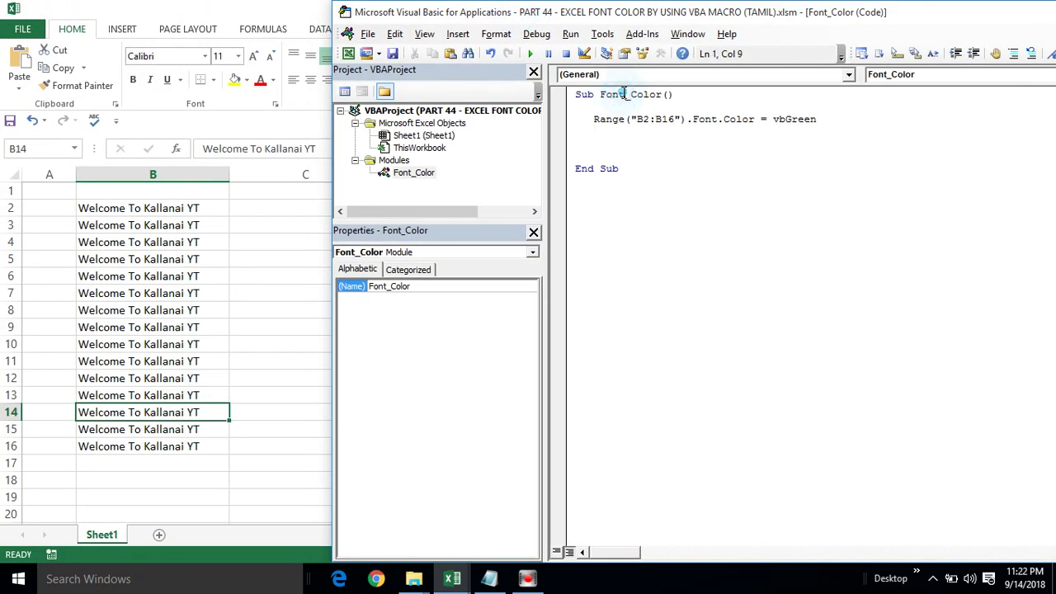
pyautogui.click(531, 54)
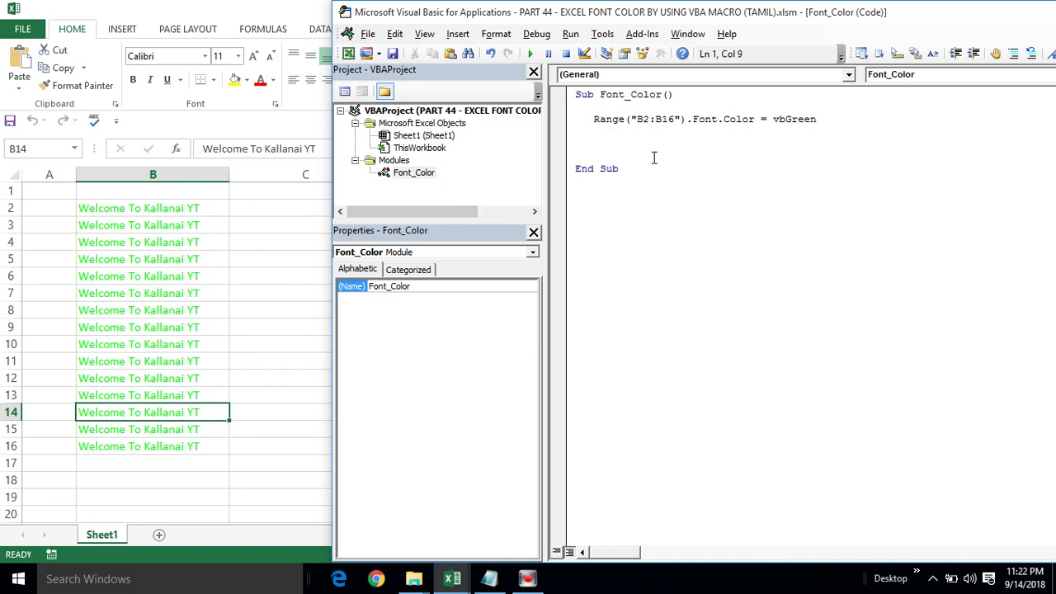
pyautogui.click(837, 119)
# Add Range("B2:B16").Font.ColorIndex = 1 below the vbGreen line, picking ColorIndex from IntelliSense
pyautogui.press('Return')
pyautogui.press('Return')
pyautogui.press('Return')
pyautogui.write('Range')
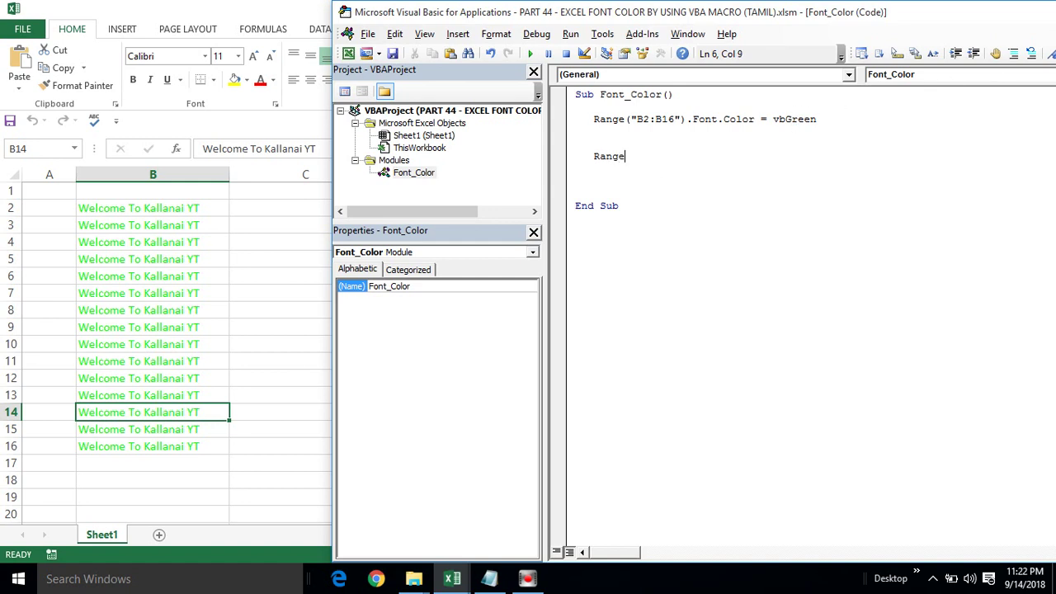
pyautogui.write('(')
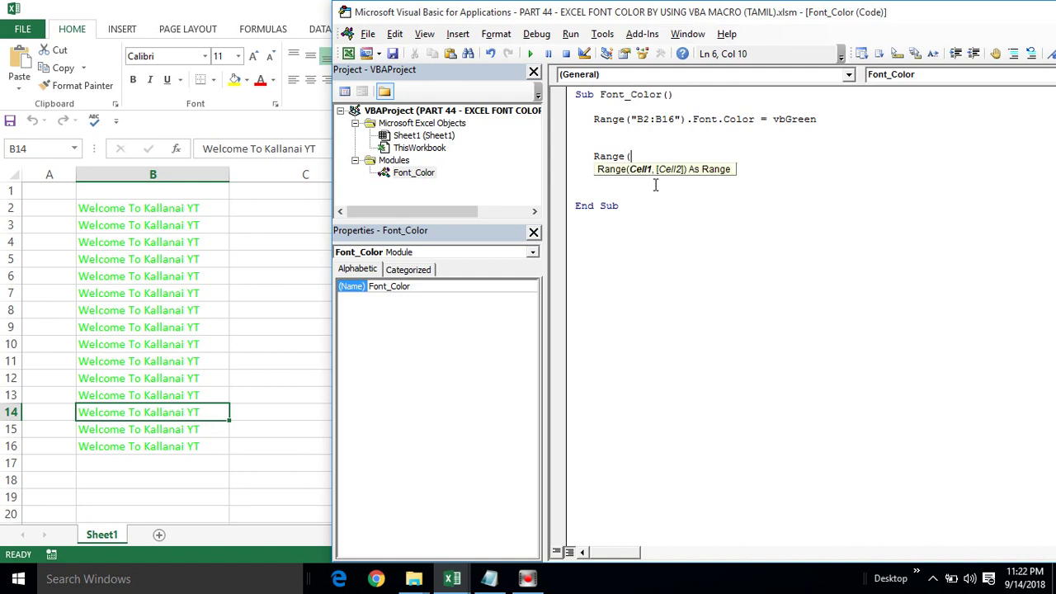
pyautogui.write('"B2:B16")')
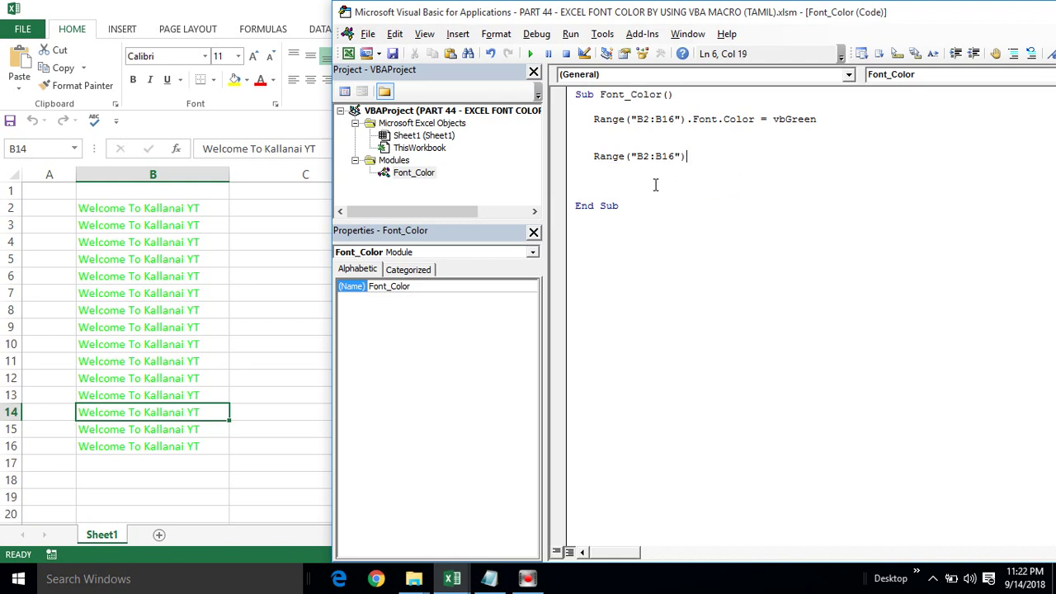
pyautogui.write('.Font')
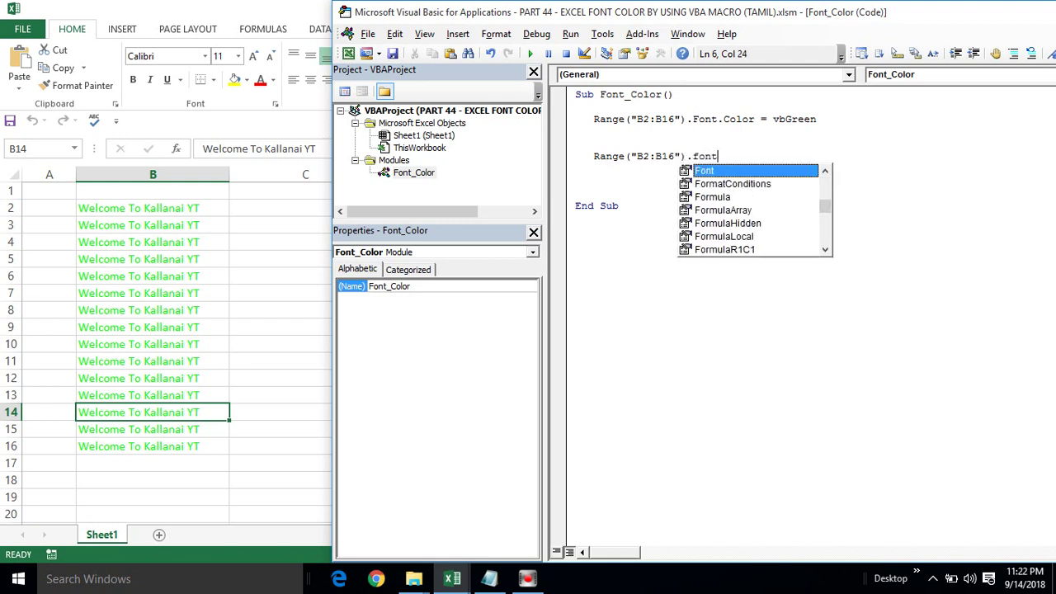
pyautogui.press('Tab')
pyautogui.write('.')
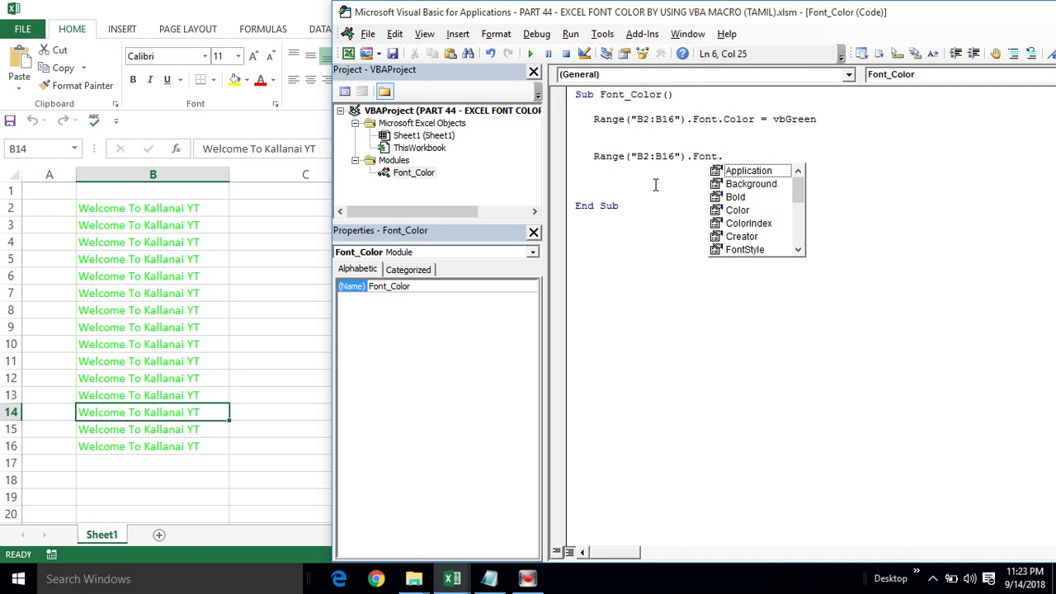
pyautogui.write('c')
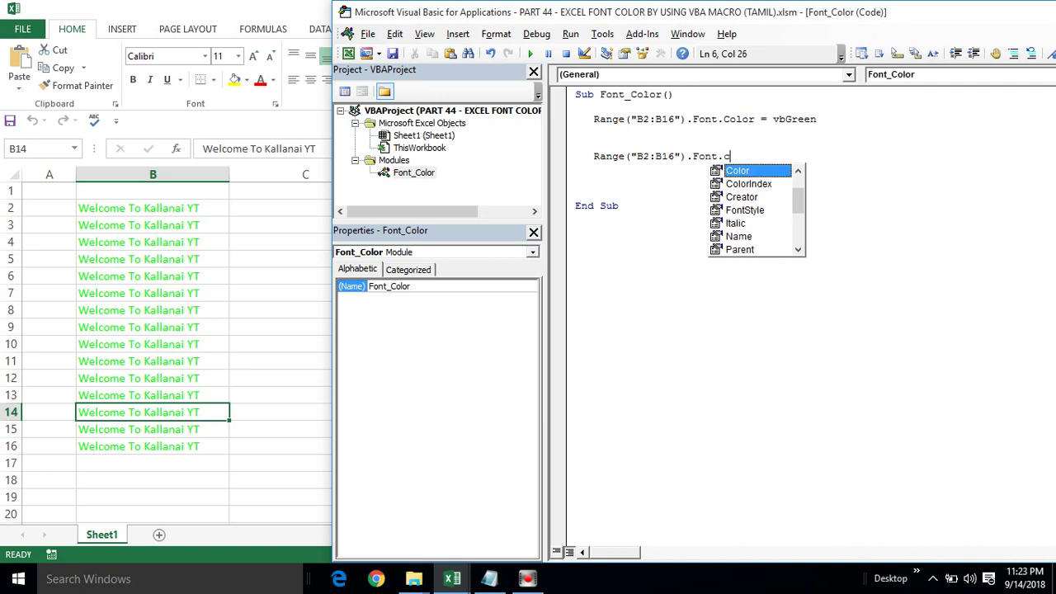
pyautogui.press('Down')
pyautogui.press('Tab')
pyautogui.write('=')
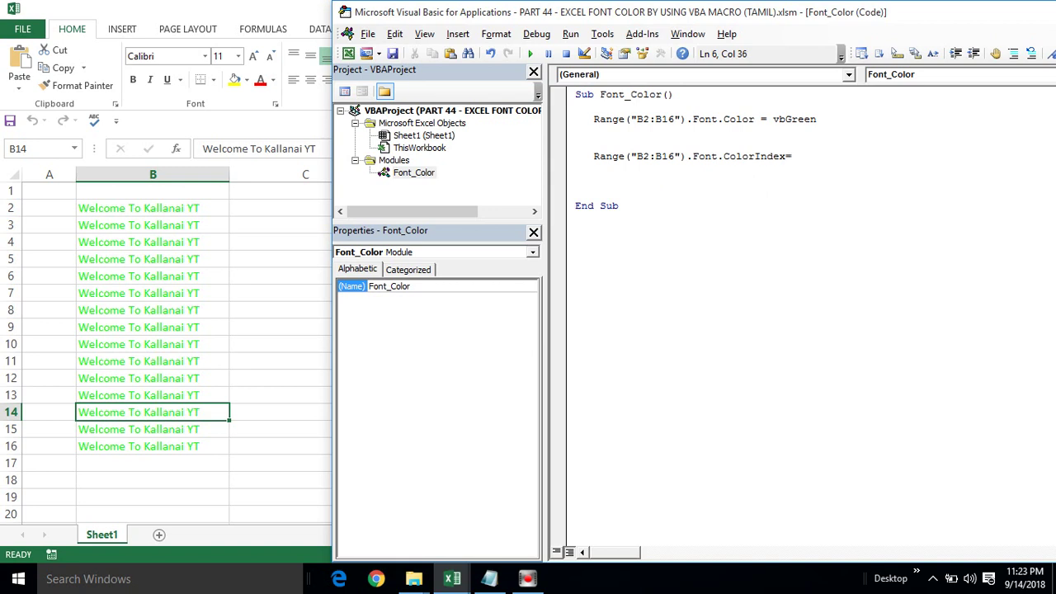
pyautogui.write('1')
pyautogui.press('Return')
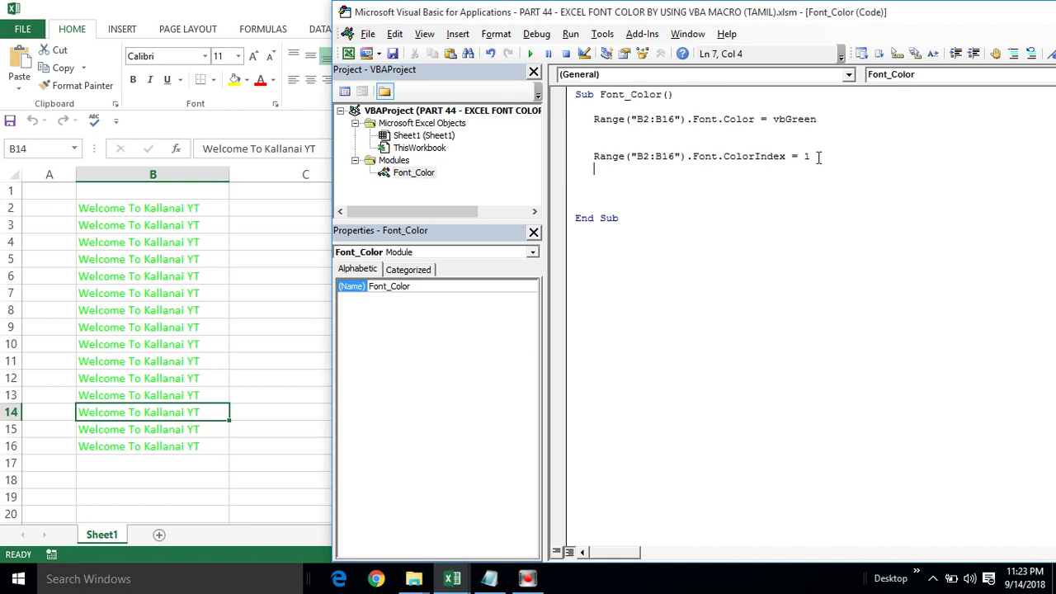
# Run the macro with both colour statements and highlight the ColorIndex line
pyautogui.click(662, 156)
pyautogui.click(530, 54)
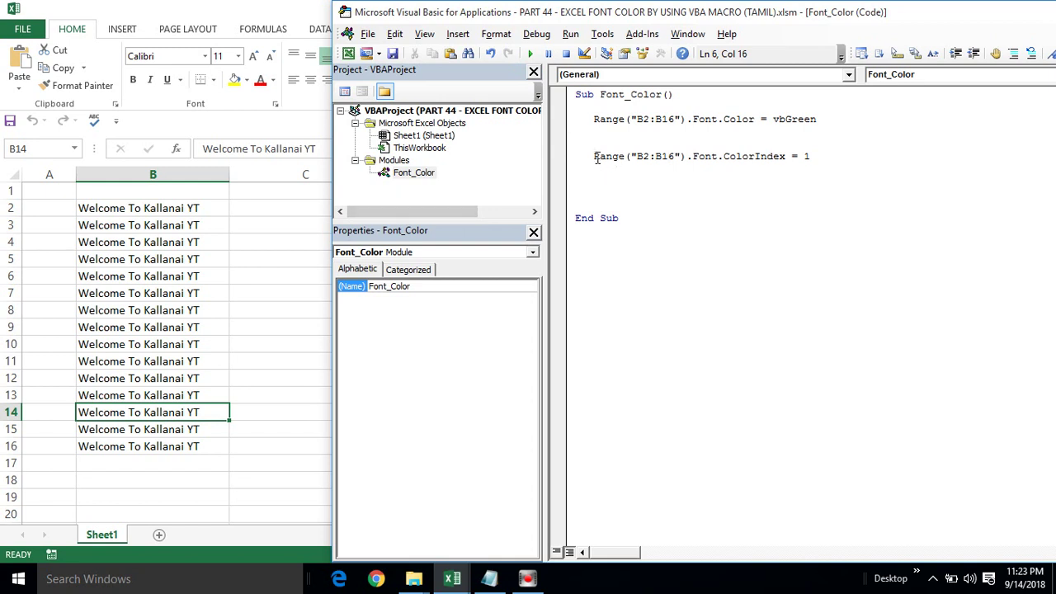
pyautogui.moveTo(594, 156)
pyautogui.mouseDown()
pyautogui.moveTo(796, 170)
pyautogui.moveTo(811, 162)
pyautogui.mouseUp()
pyautogui.click(729, 156)
# Step through Font_Color with F8, turning B2:B16 green, then black, to End Sub
pyautogui.click(604, 94)
pyautogui.press('F8')
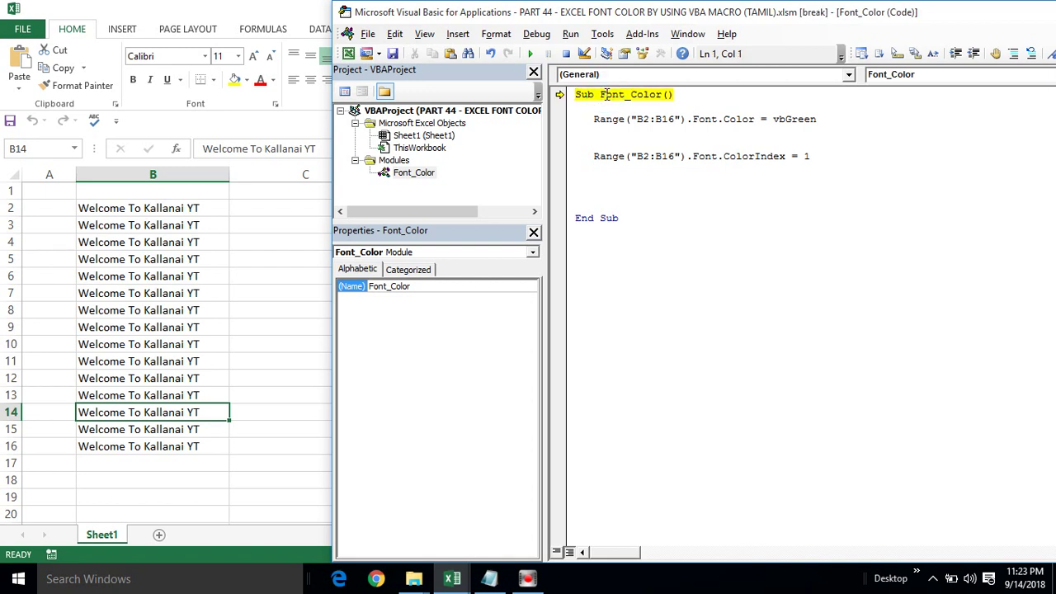
pyautogui.press('F8')
pyautogui.press('F8')
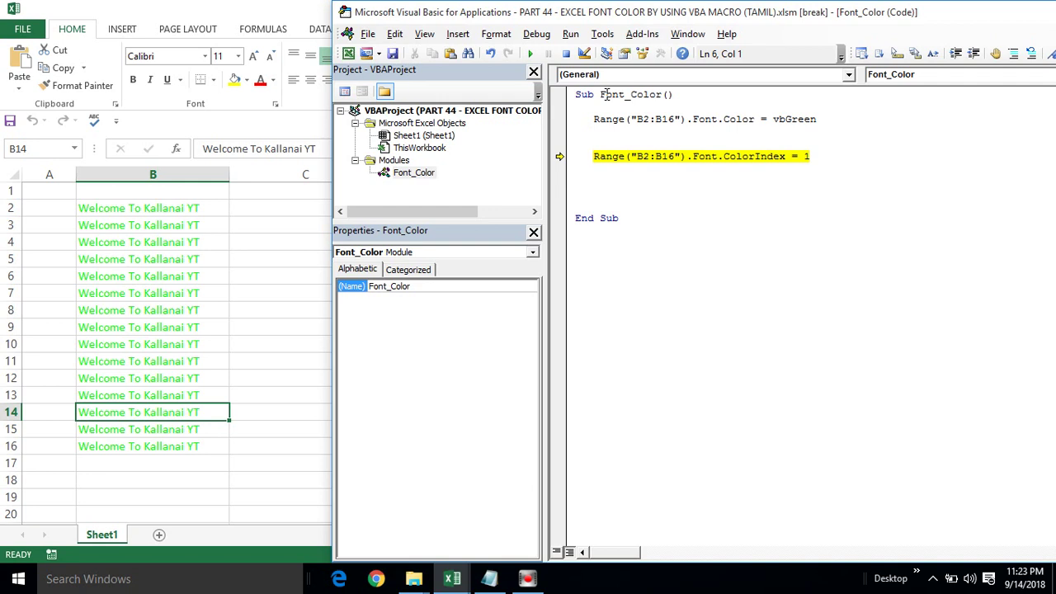
pyautogui.press('F8')
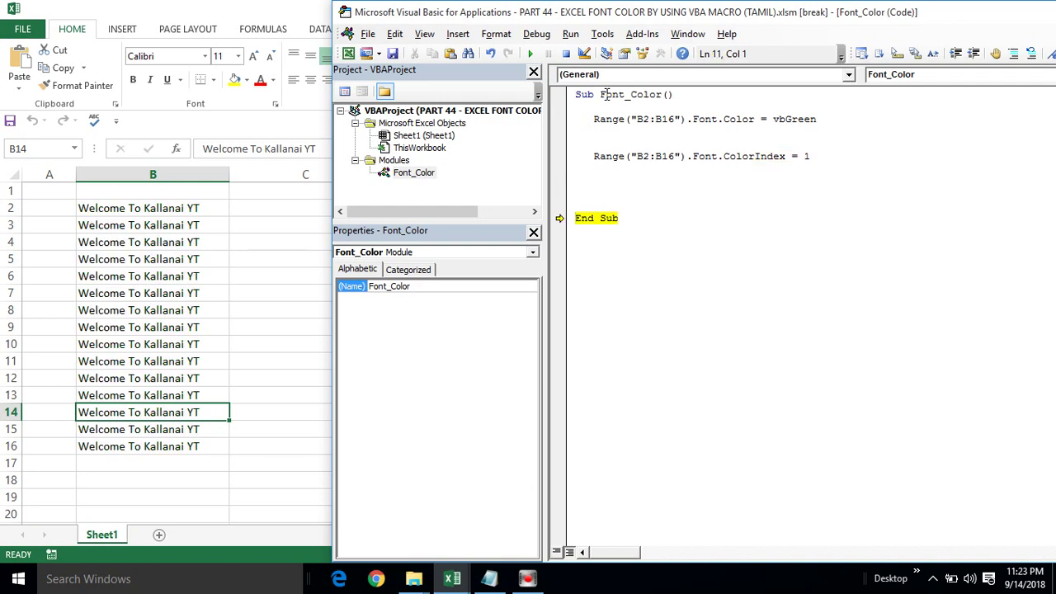
pyautogui.press('F8')
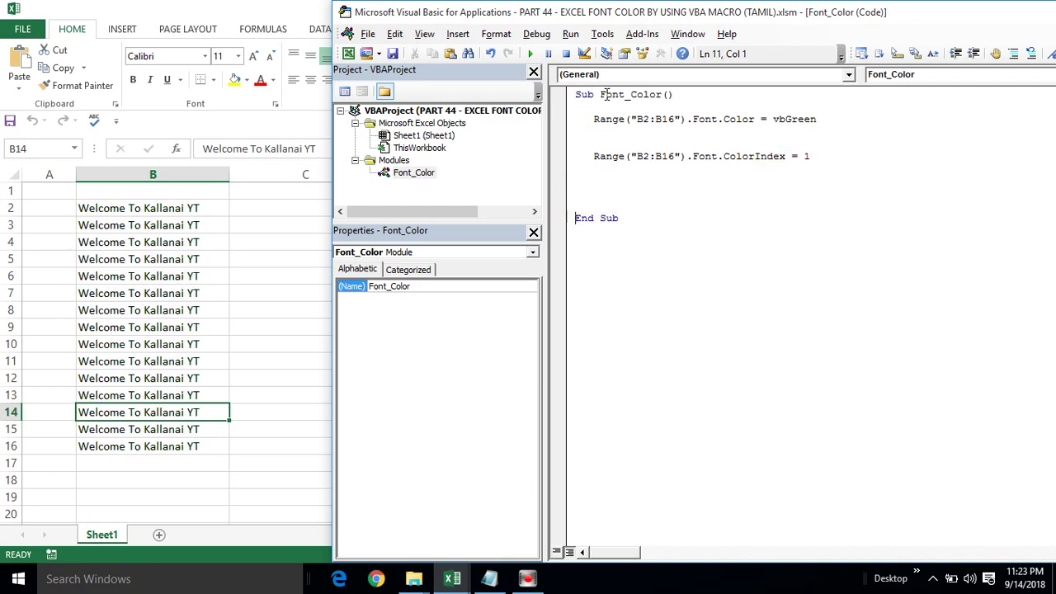
pyautogui.click(594, 122)
pyautogui.moveTo(594, 122); pyautogui.dragTo(593, 157)
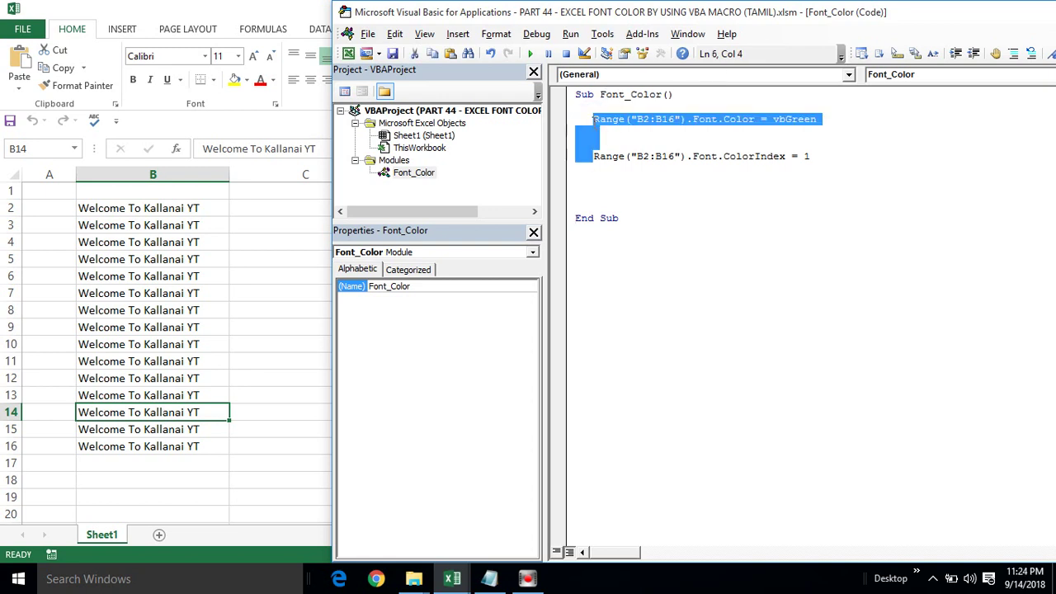
pyautogui.hotkey('shift', 'Down')
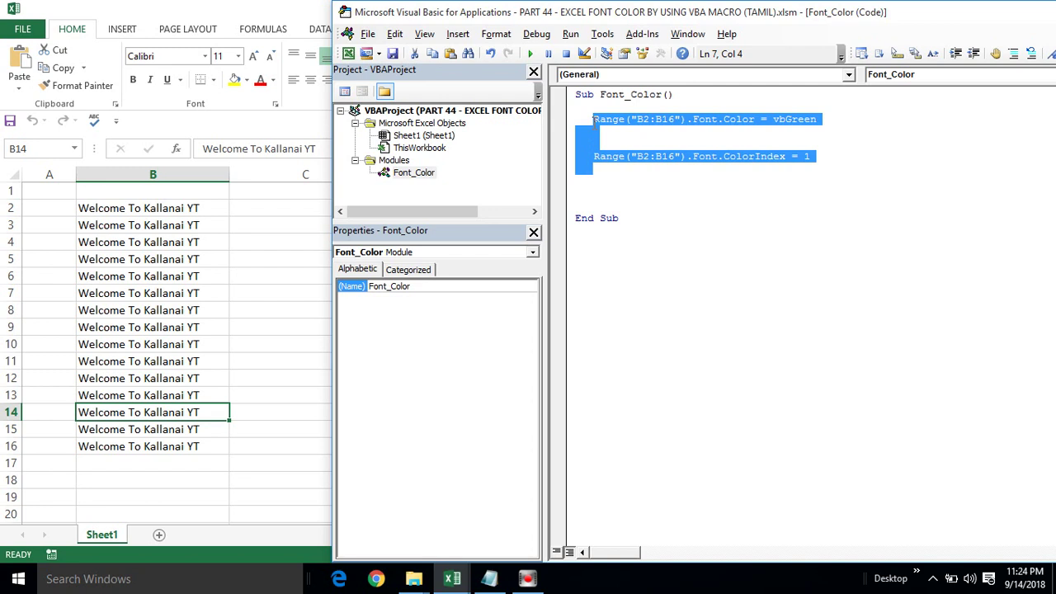
pyautogui.click(594, 121)
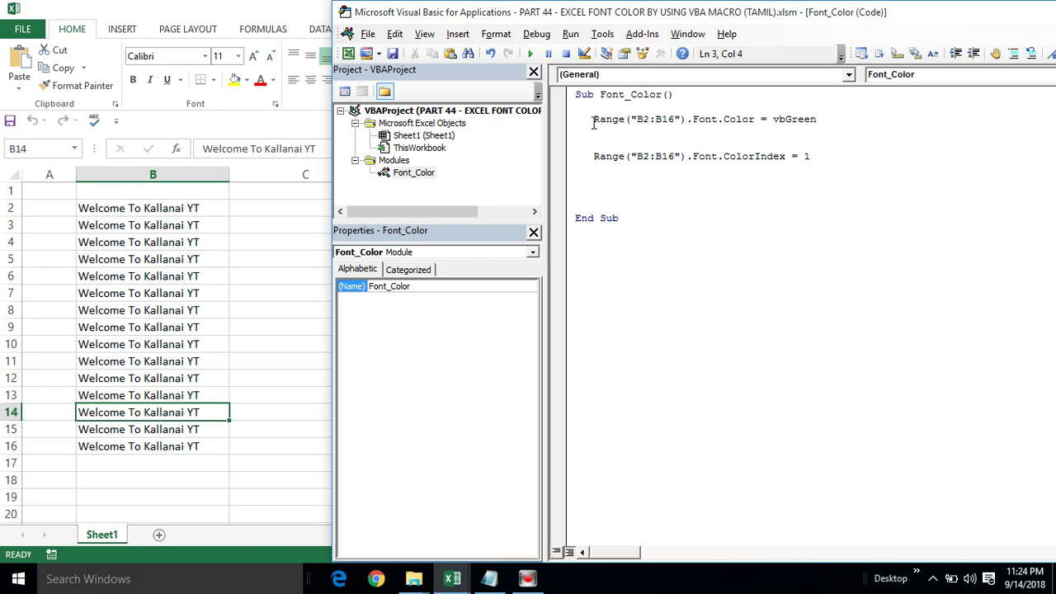
pyautogui.click(592, 156)
# Copy the eight standard-colour and ColorIndex lines from the Notepad note into the clipboard
pyautogui.click(615, 144)
pyautogui.hotkey('alt', 'Tab')
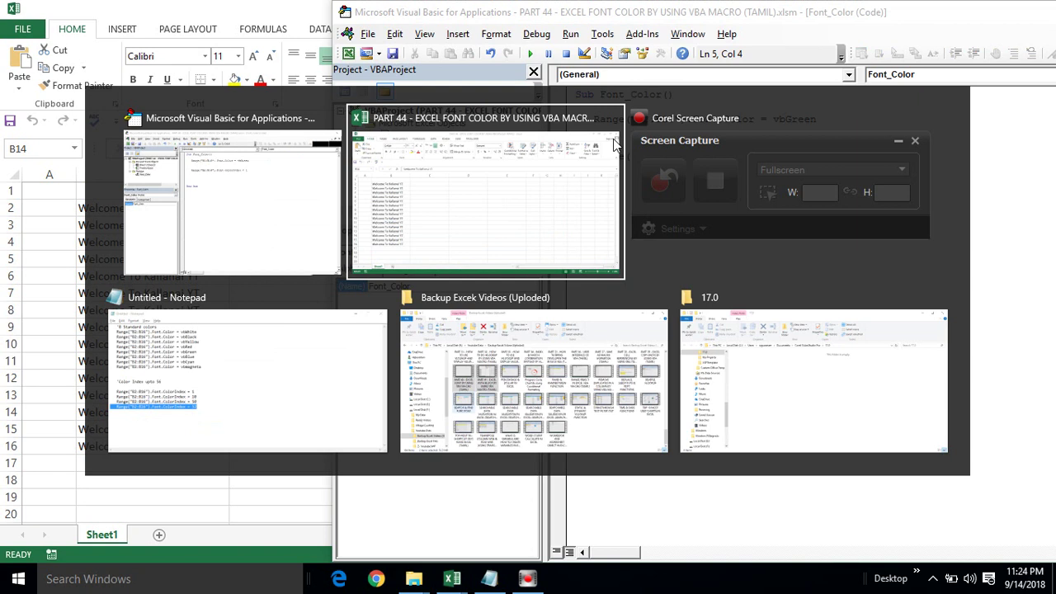
pyautogui.press('Tab')
pyautogui.press('Tab')
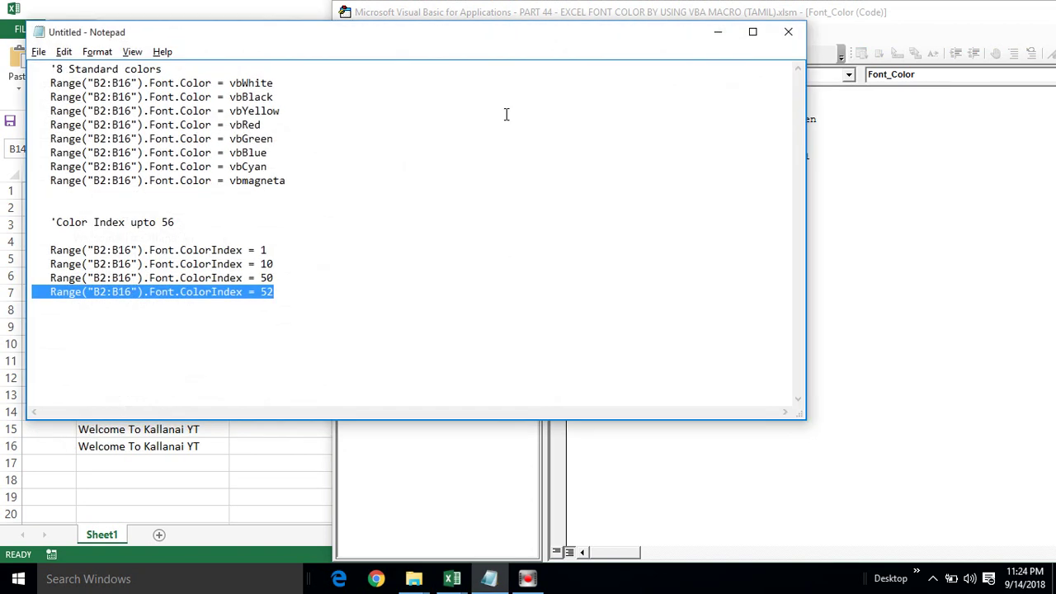
pyautogui.click(52, 67)
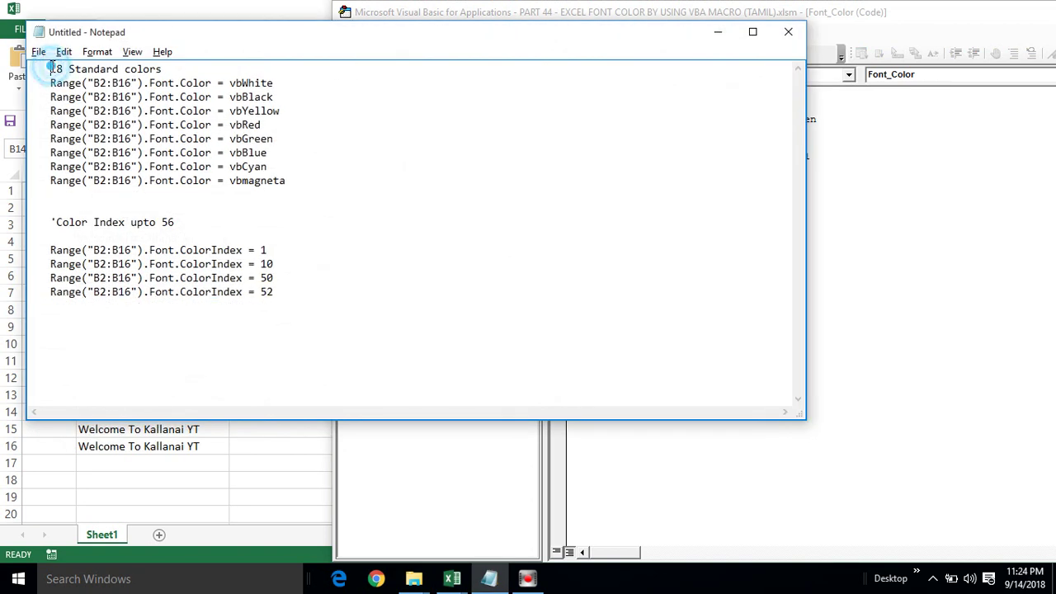
pyautogui.hotkey('shift', 'Down')
pyautogui.hotkey('shift', 'Down')
pyautogui.hotkey('shift', 'Down')
pyautogui.hotkey('shift', 'Down')
pyautogui.hotkey('shift', 'Down')
pyautogui.hotkey('shift', 'Down')
pyautogui.hotkey('shift', 'Down')
pyautogui.hotkey('shift', 'Down')
pyautogui.hotkey('shift', 'Down')
pyautogui.hotkey('shift', 'Down')
pyautogui.hotkey('shift', 'Down')
pyautogui.hotkey('shift', 'Down')
pyautogui.hotkey('ctrl', 'c')
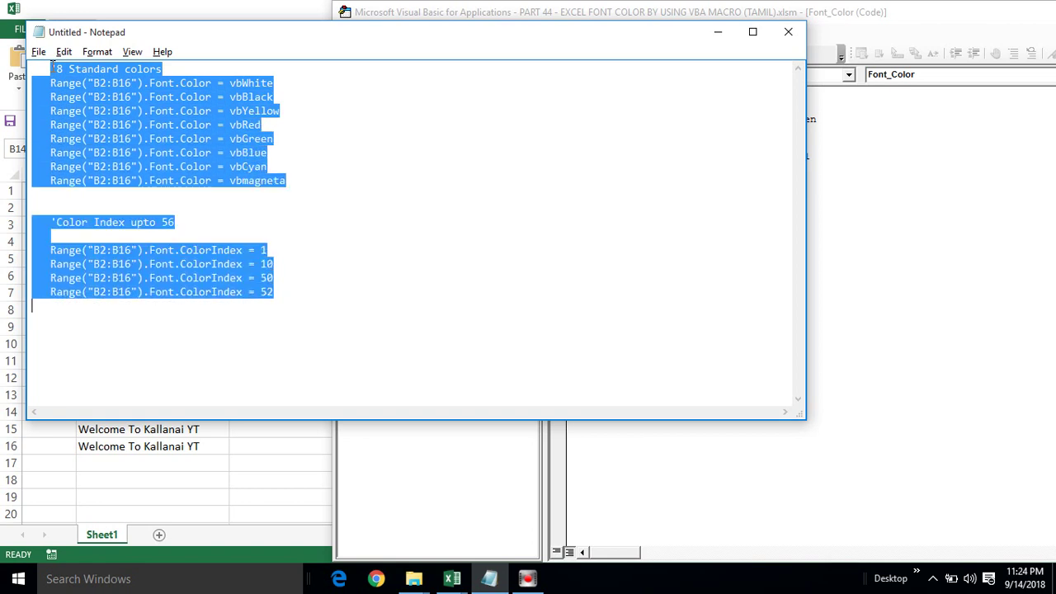
pyautogui.hotkey('alt', 'Tab')
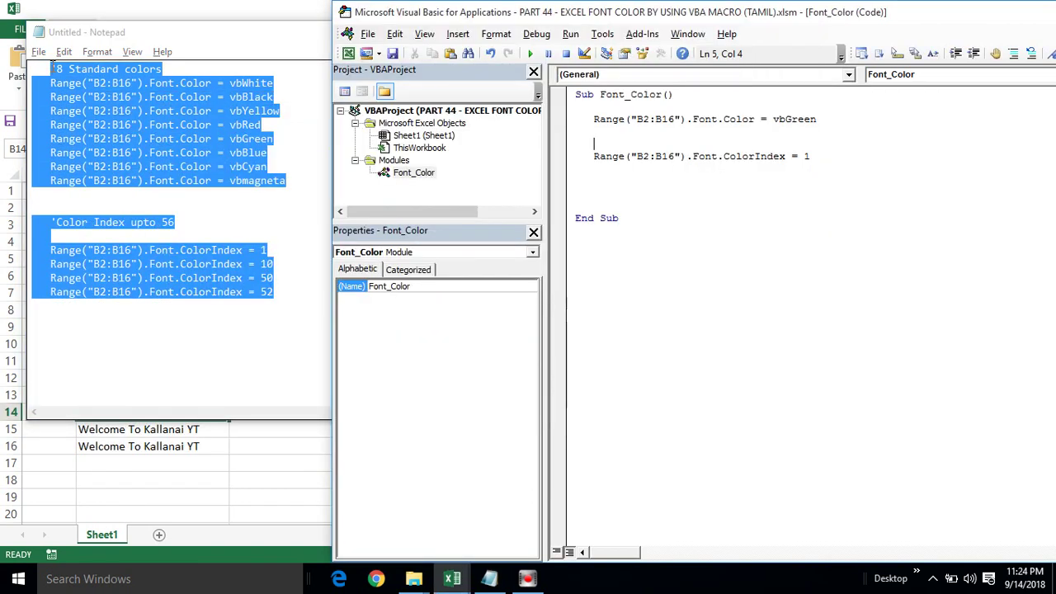
# Paste the copied colour code into the macro below the vbGreen line
pyautogui.click(609, 134)
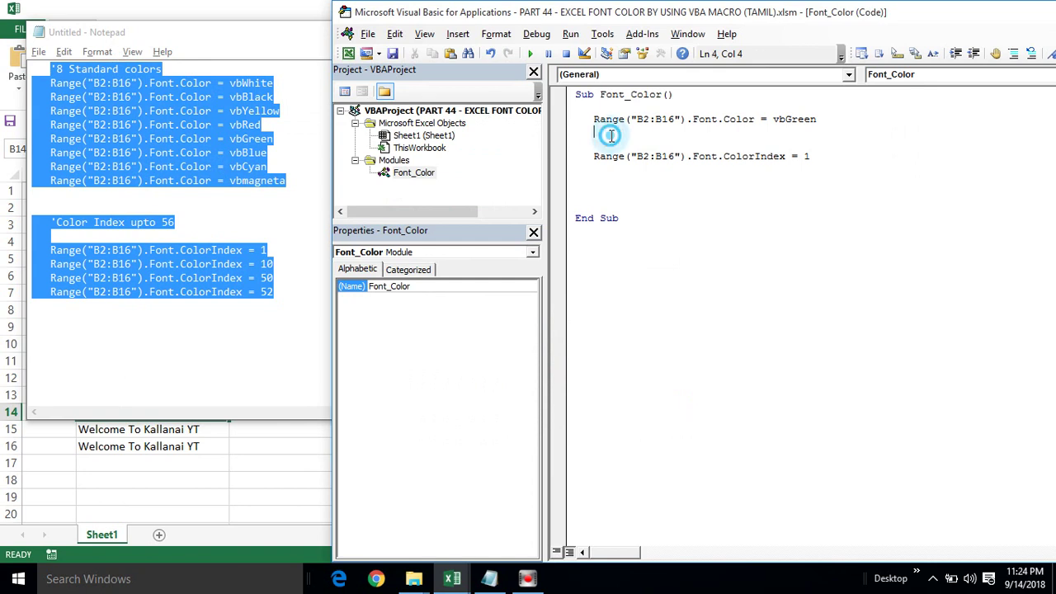
pyautogui.press('Return')
pyautogui.press('Return')
pyautogui.press('Return')
pyautogui.press('Return')
pyautogui.press('Up')
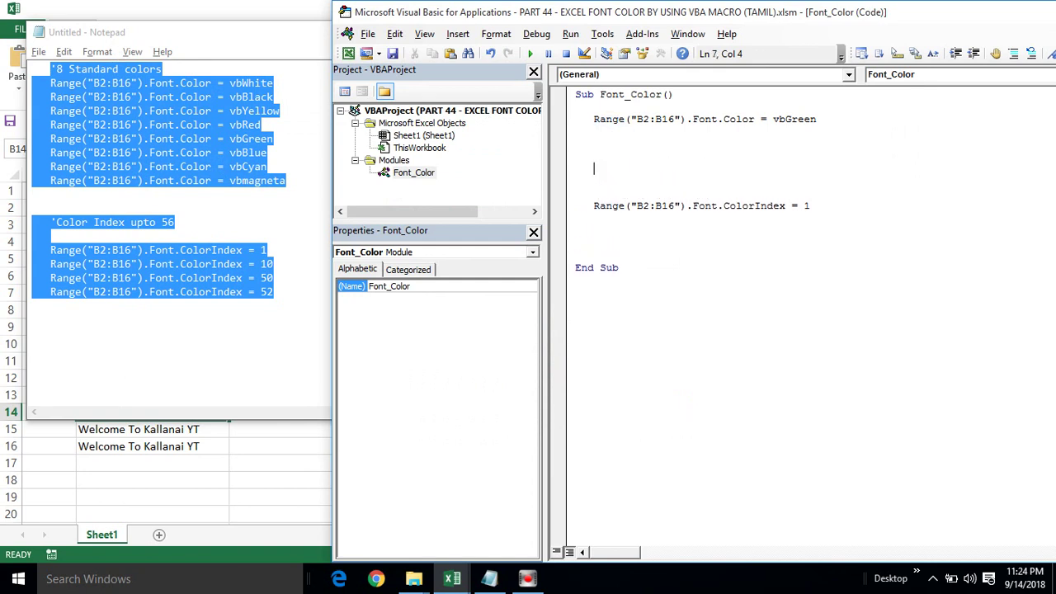
pyautogui.hotkey('ctrl', 'v')
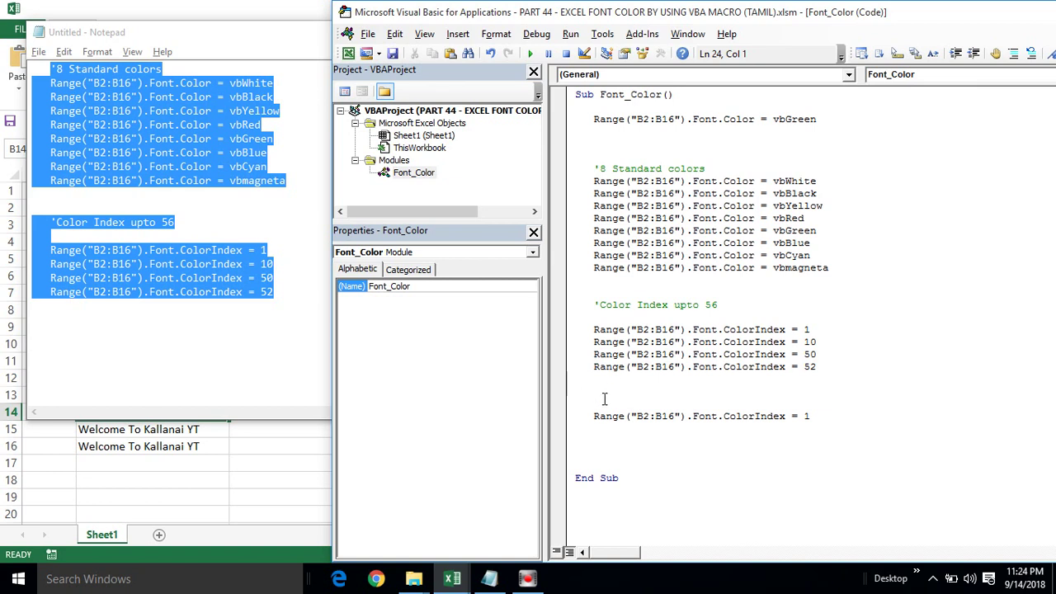
# Move the stray ColorIndex = 1 line above the 'Color Index upto 56 comment
pyautogui.click(592, 417)
pyautogui.hotkey('shift', 'End')
pyautogui.hotkey('ctrl', 'c')
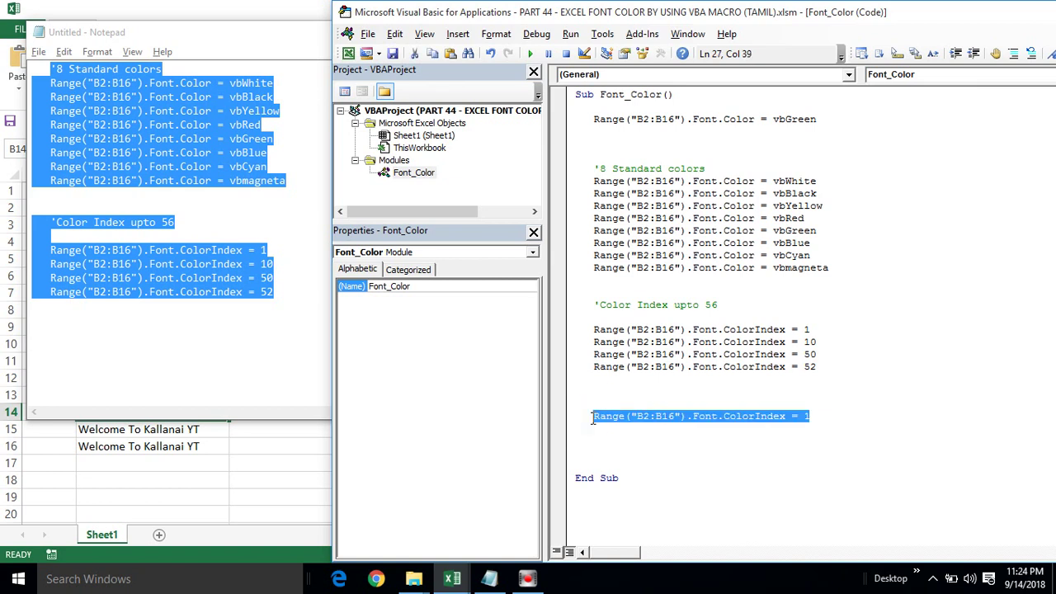
pyautogui.press('Delete')
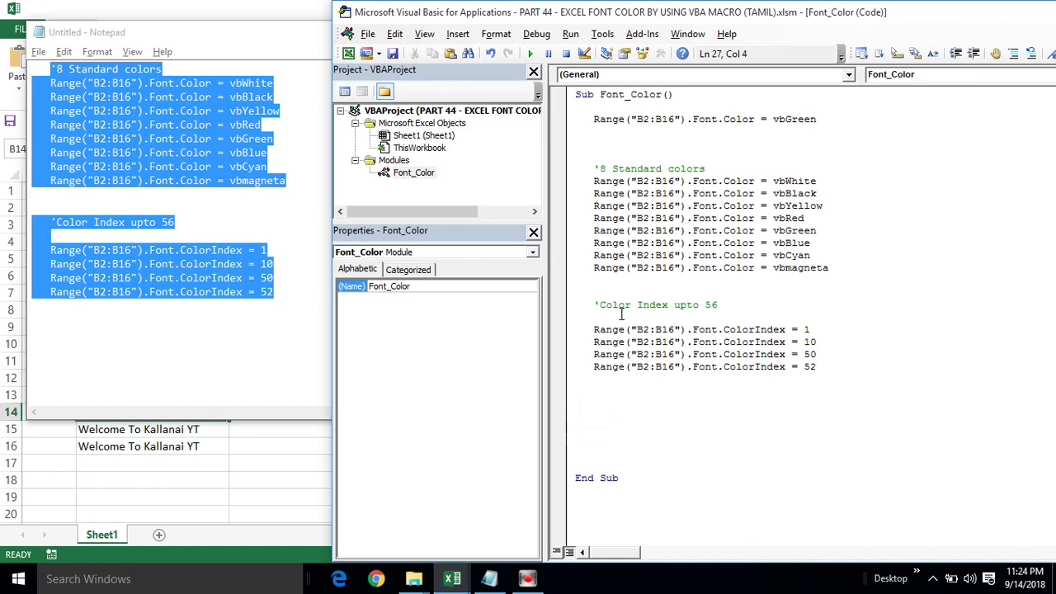
pyautogui.click(613, 295)
pyautogui.press('Return')
pyautogui.press('Return')
pyautogui.hotkey('ctrl', 'v')
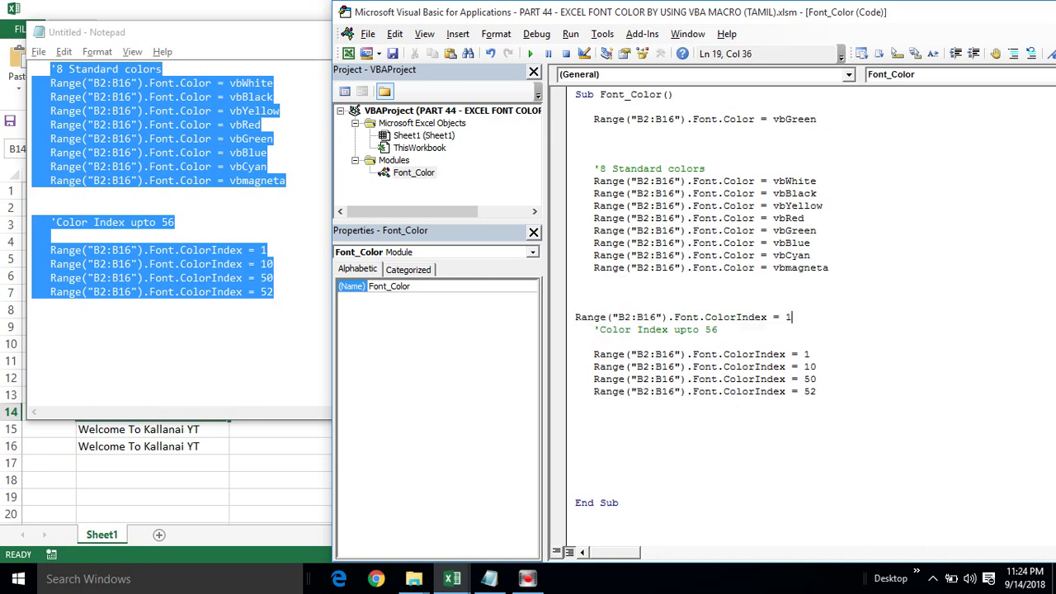
pyautogui.click(575, 317)
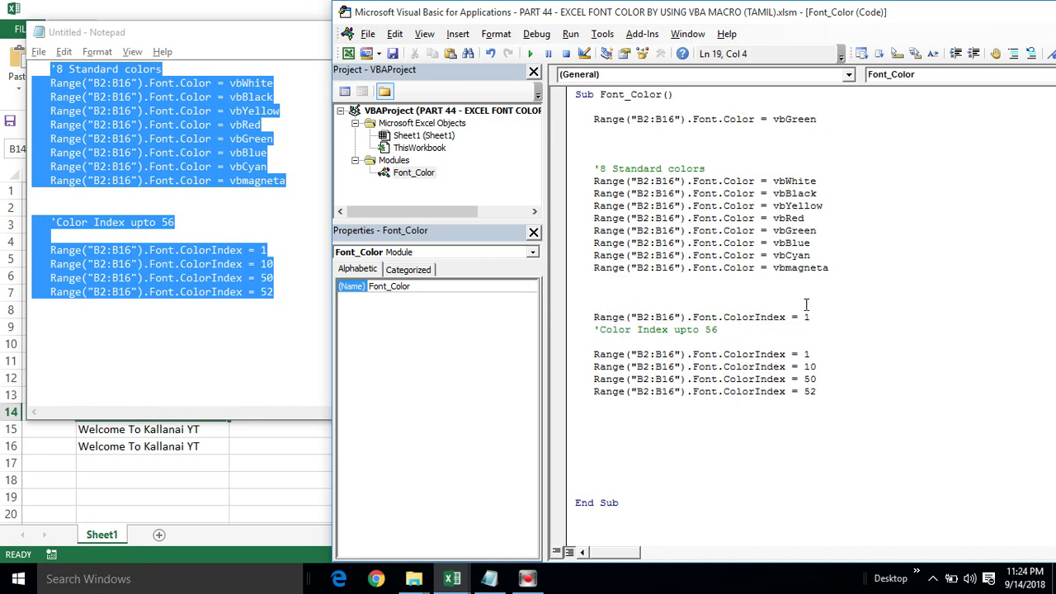
pyautogui.click(836, 321)
pyautogui.press('Return')
pyautogui.press('Return')
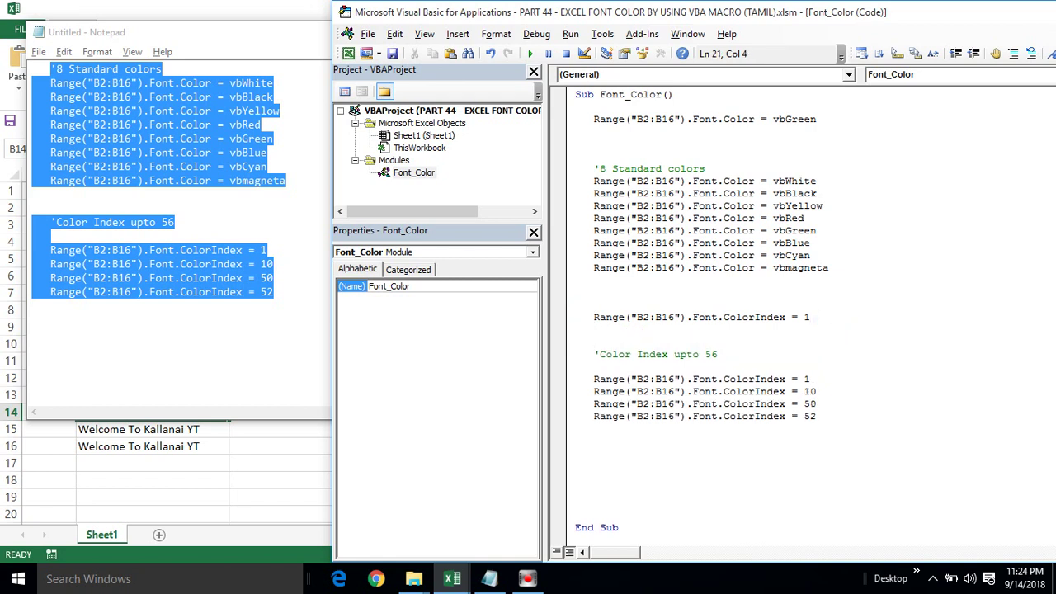
# Tidy the blank lines around the 8 Standard colors comment
pyautogui.click(734, 170)
pyautogui.press('Return')
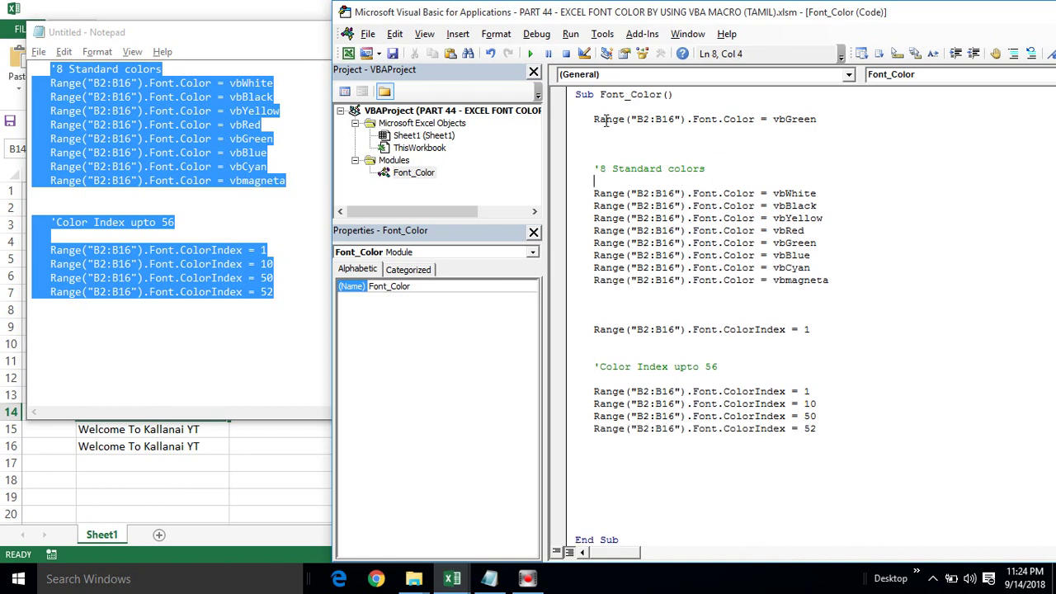
pyautogui.click(587, 158)
pyautogui.press('BackSpace')
pyautogui.press('BackSpace')
pyautogui.press('BackSpace')
pyautogui.hotkey('alt', 'Tab')
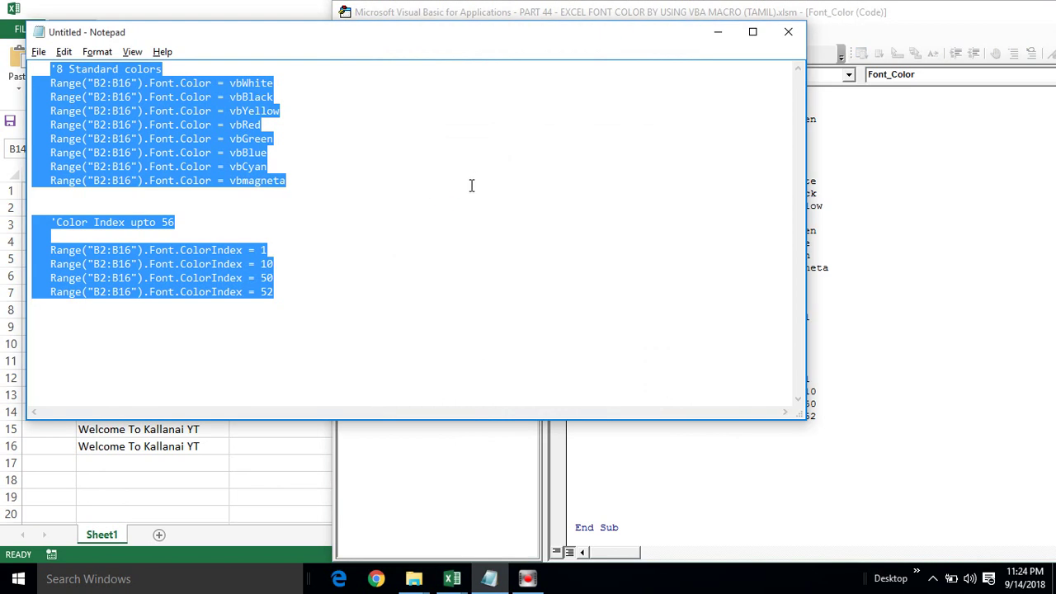
# Switch to the Excel sheet, select C5, and return to the VBA editor
pyautogui.click(468, 184)
pyautogui.hotkey('alt', 'Tab')
pyautogui.press('Tab')
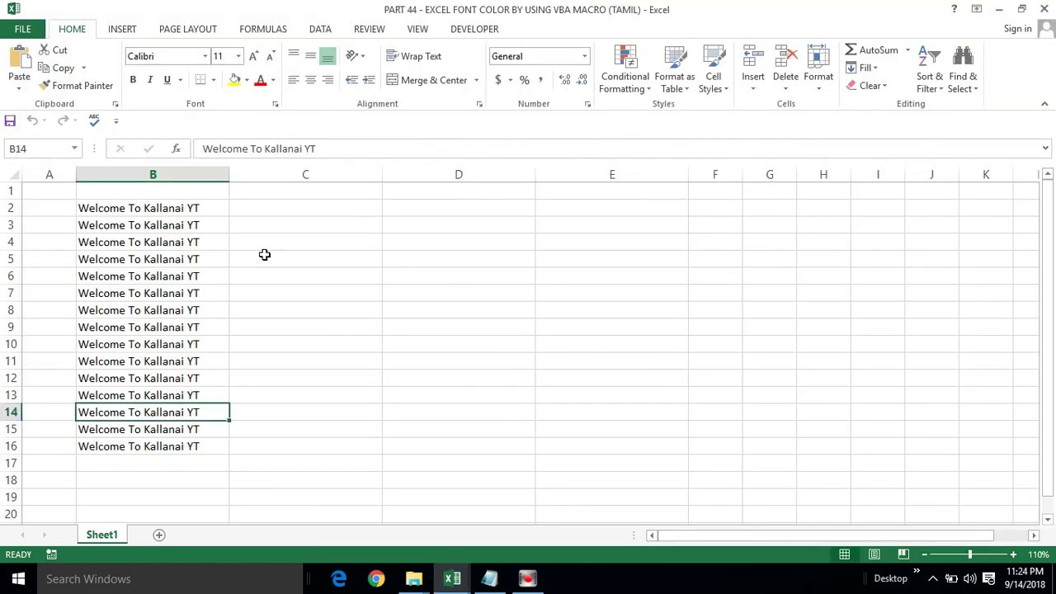
pyautogui.click(266, 255)
pyautogui.hotkey('alt', 'Tab')
pyautogui.press('Tab')
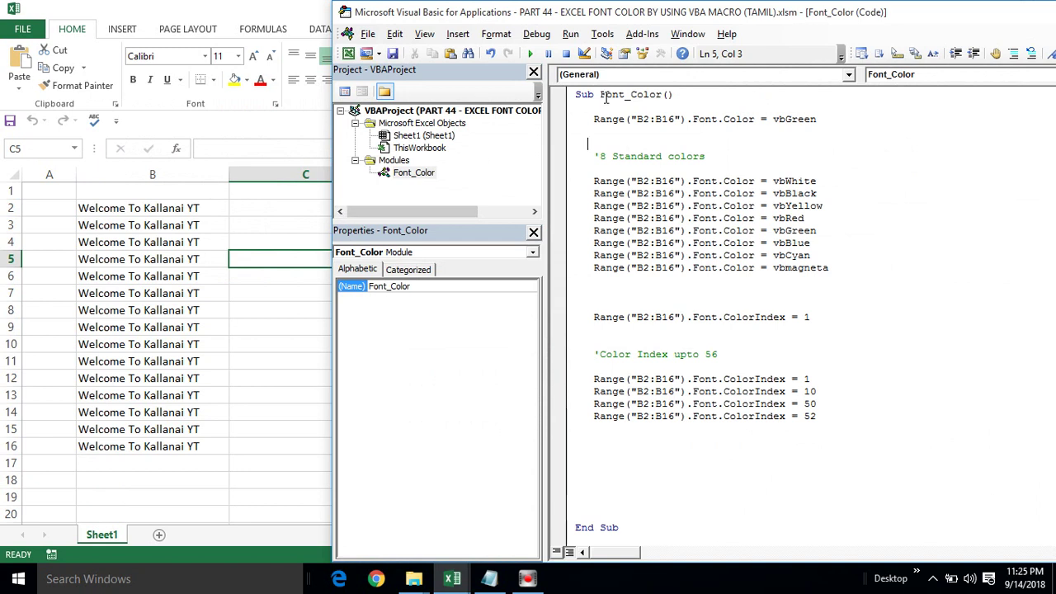
# Step through the standard-colour lines, cycling B2:B16 through white, black, yellow, red, green, blue, cyan, magenta
pyautogui.press('F8')
pyautogui.press('F8')
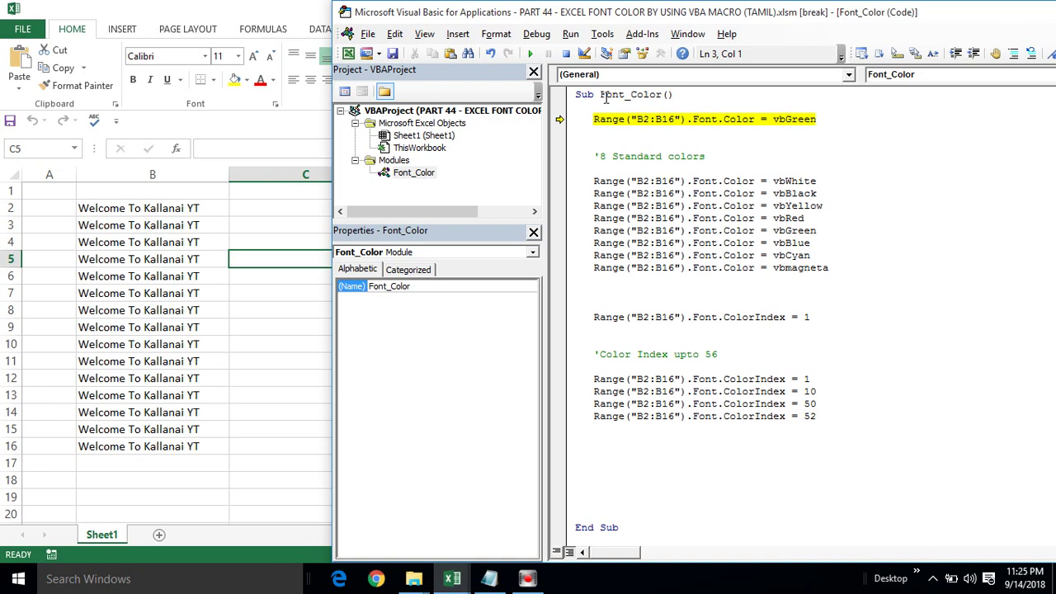
pyautogui.press('F8')
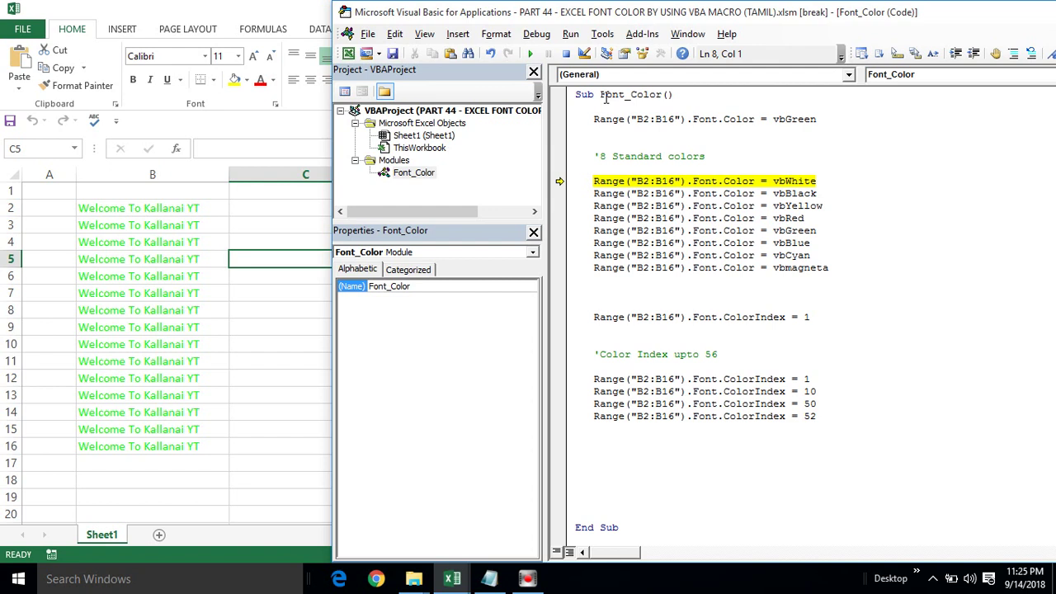
pyautogui.press('F8')
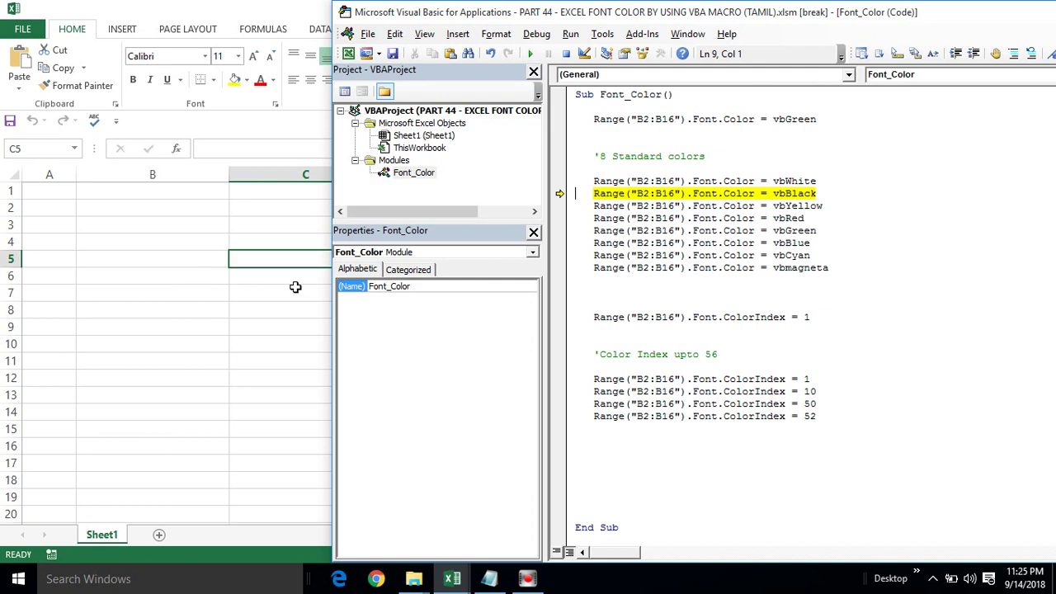
pyautogui.press('F8')
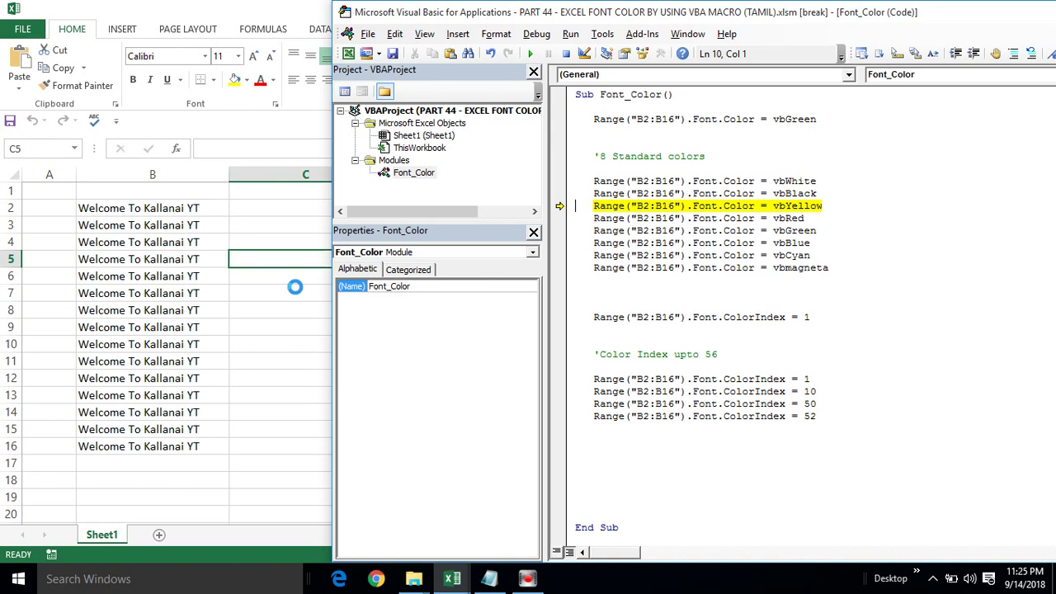
pyautogui.press('F8')
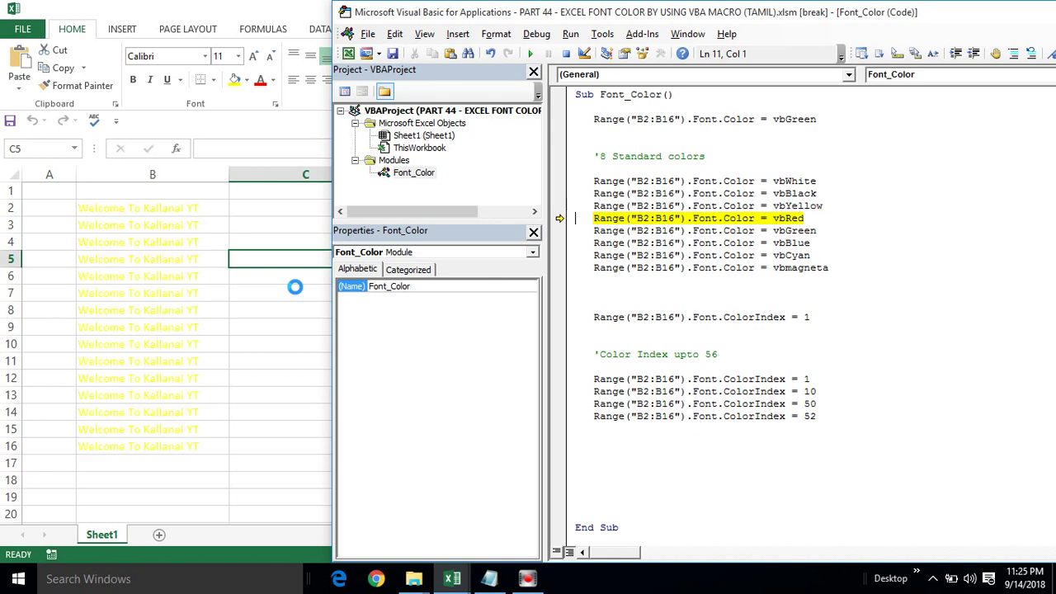
pyautogui.press('F8')
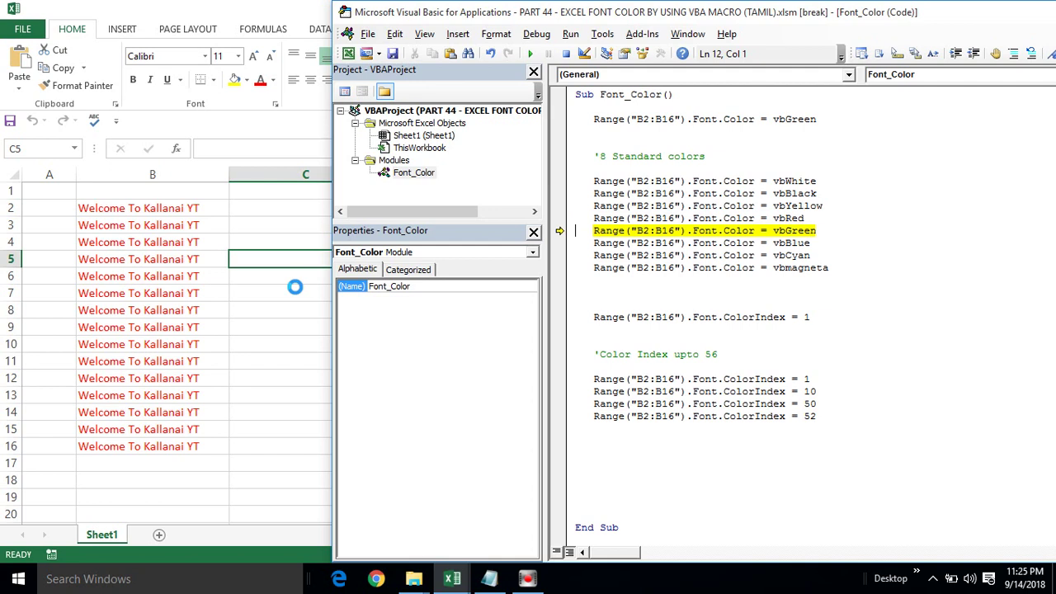
pyautogui.press('F8')
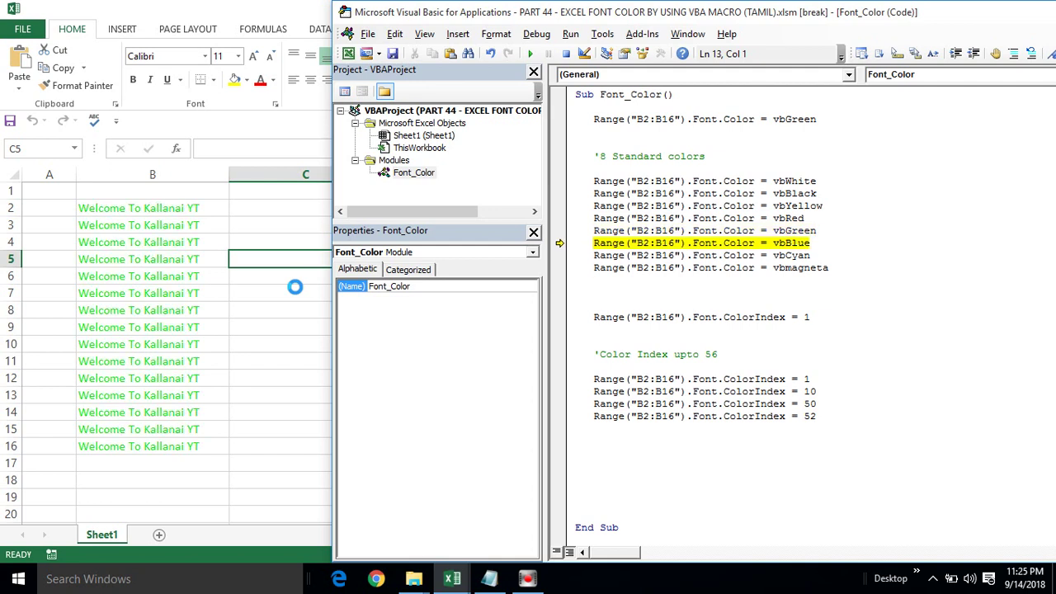
pyautogui.press('F8')
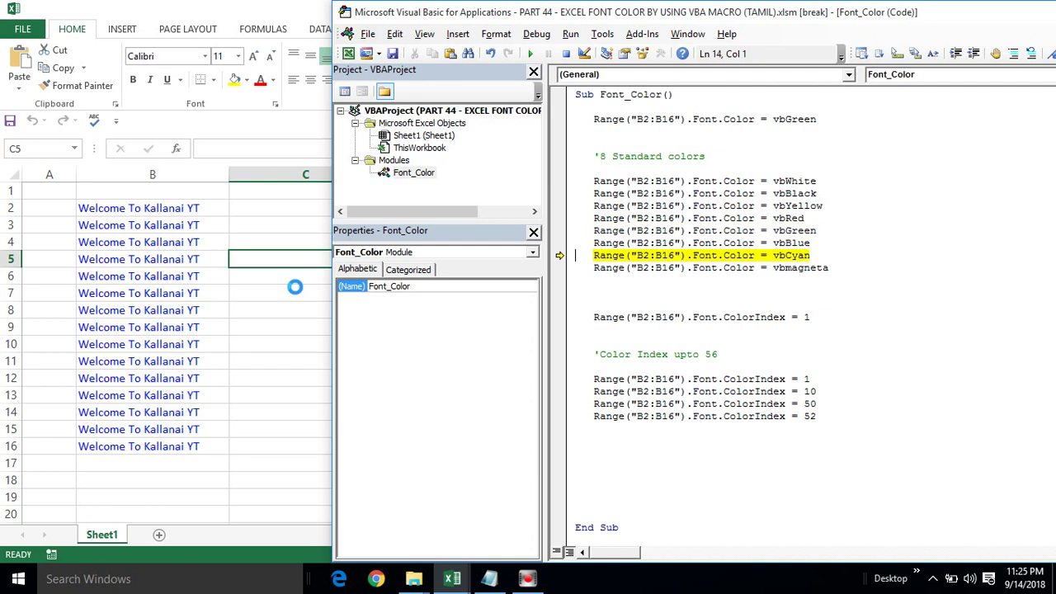
pyautogui.press('F8')
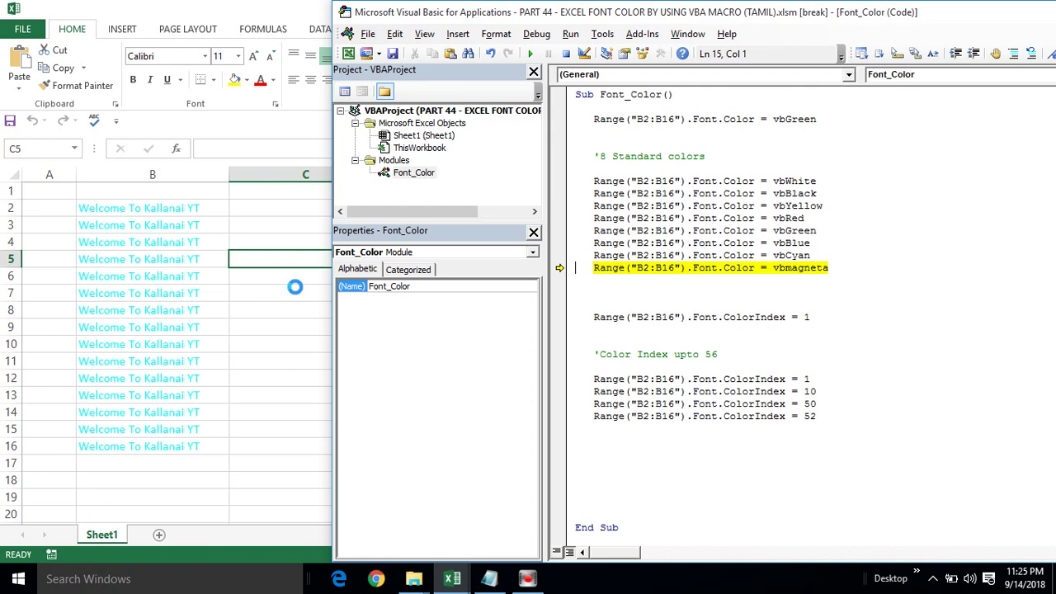
pyautogui.press('F8')
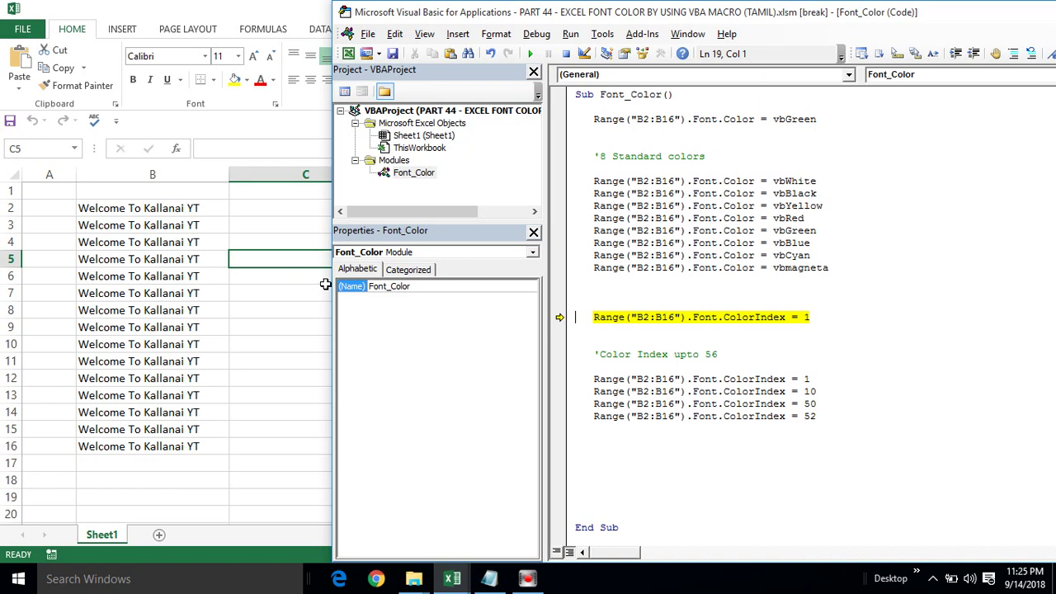
# Highlight the eight standard-colour lines and the ColorIndex line to point them out
pyautogui.moveTo(596, 181)
pyautogui.moveTo(593, 181); pyautogui.dragTo(835, 274)
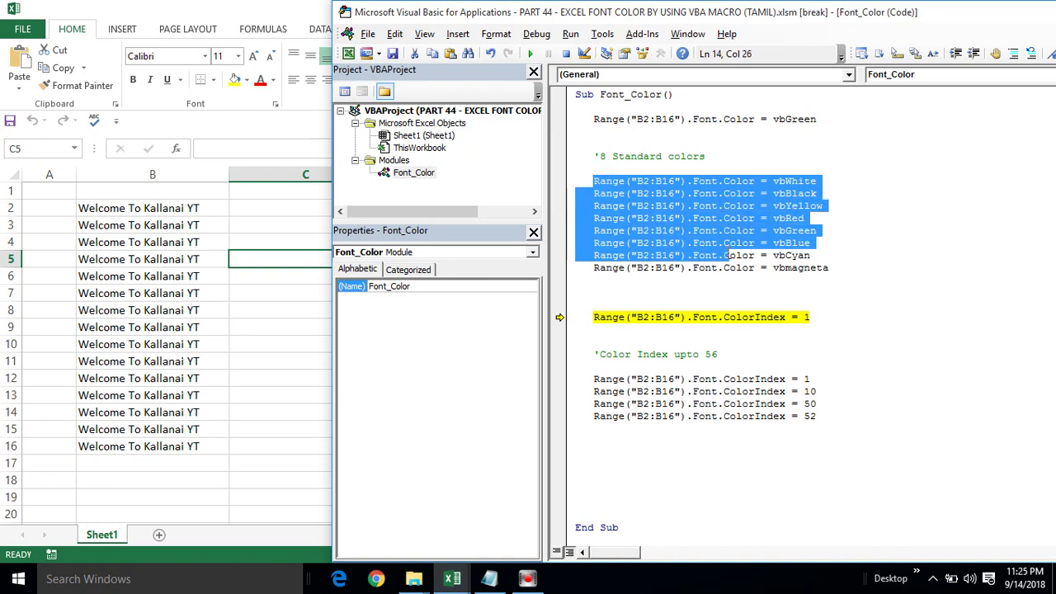
pyautogui.doubleClick(620, 319)
pyautogui.click(638, 319)
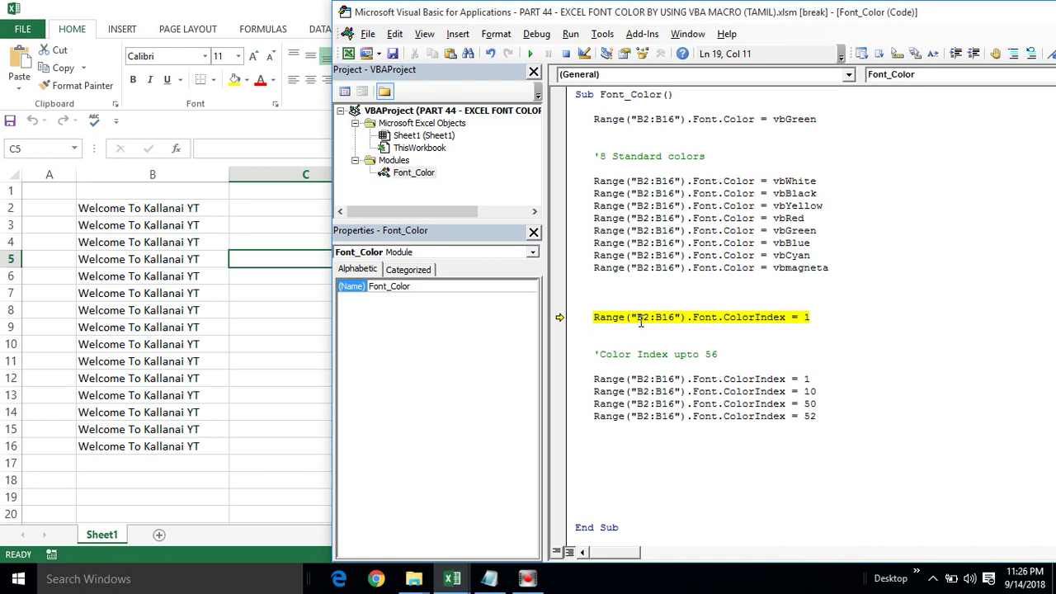
# Step through ColorIndex 1, 10 and 50, turning B2:B16 black, green, then sea green
pyautogui.press('F8')
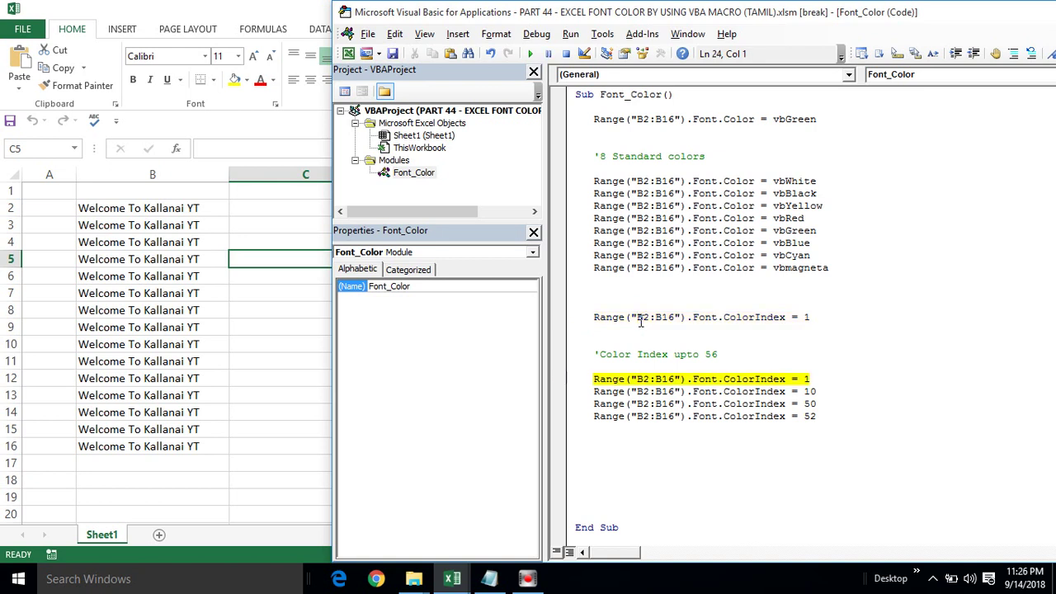
pyautogui.press('F8')
pyautogui.press('F8')
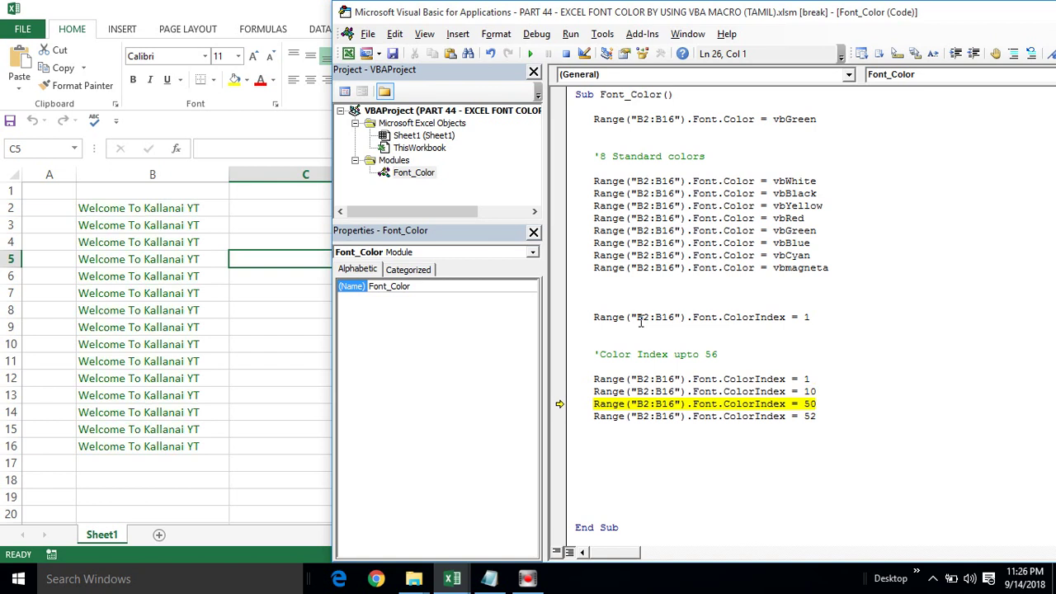
pyautogui.press('F8')
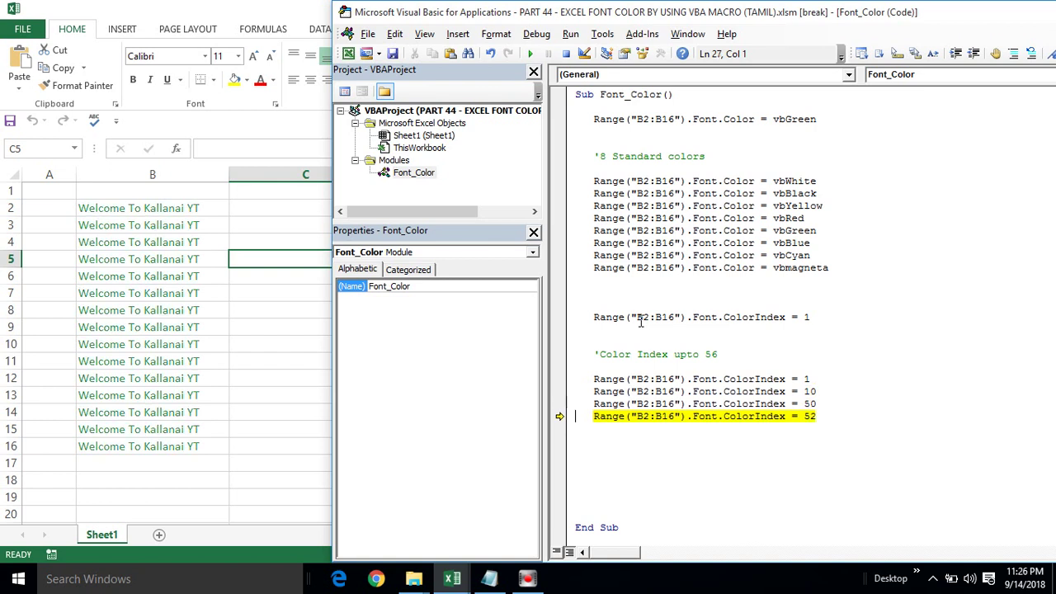
pyautogui.press('F8')
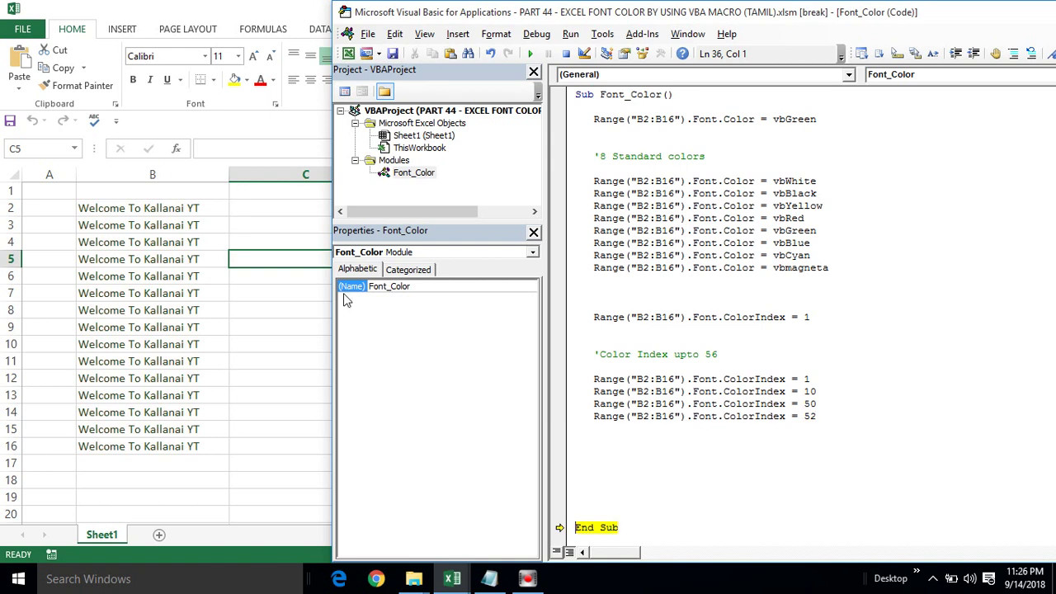
# Step past End Sub to end the Font_Color macro run, leaving B2:B16 brown via ColorIndex 52
pyautogui.click(630, 471)
pyautogui.press('F8')
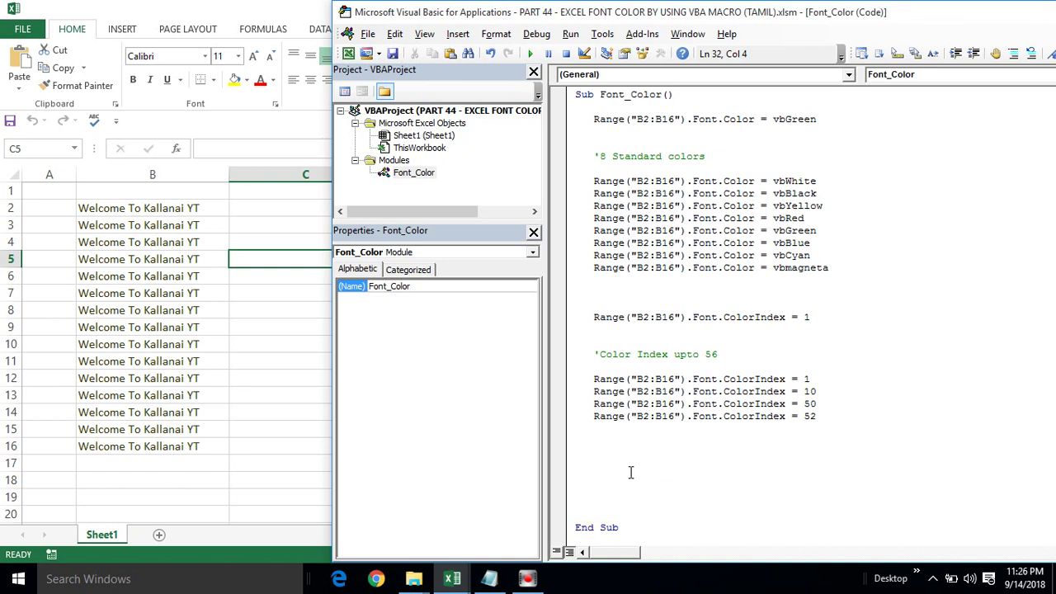